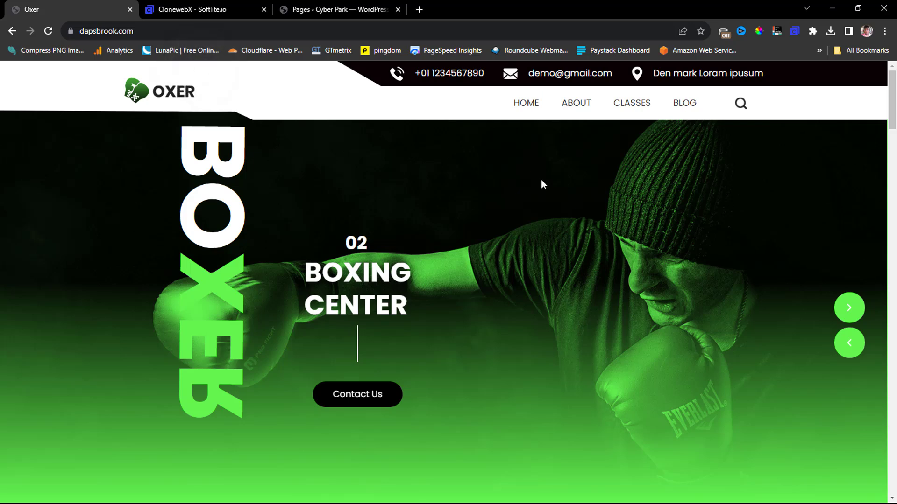
# - Scroll through the current site, then switch to the CloneWebX product page
pyautogui.scroll(-20, 542, 184)
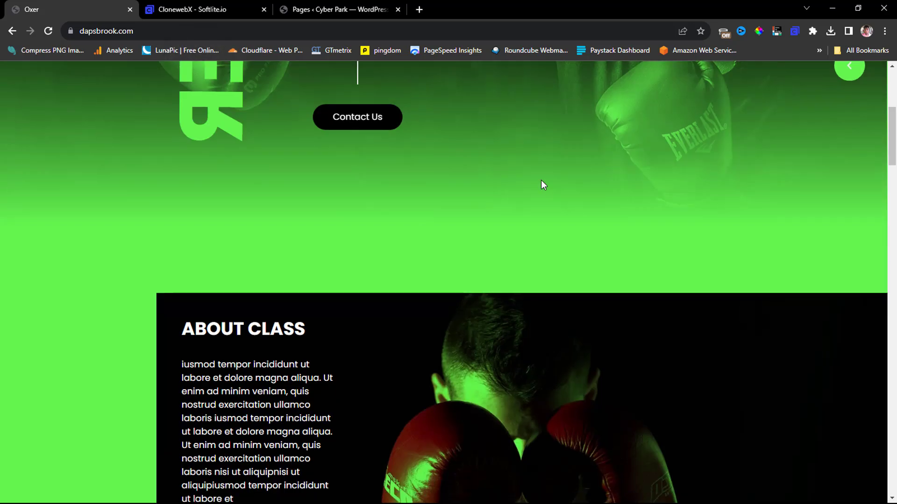
pyautogui.scroll(-20, 541, 181)
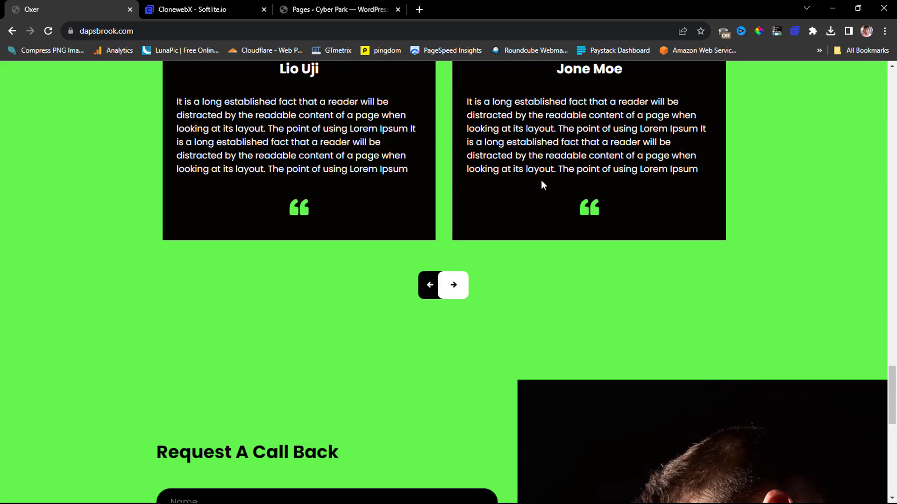
pyautogui.scroll(-8, 541, 180)
pyautogui.scroll(-3, 541, 181)
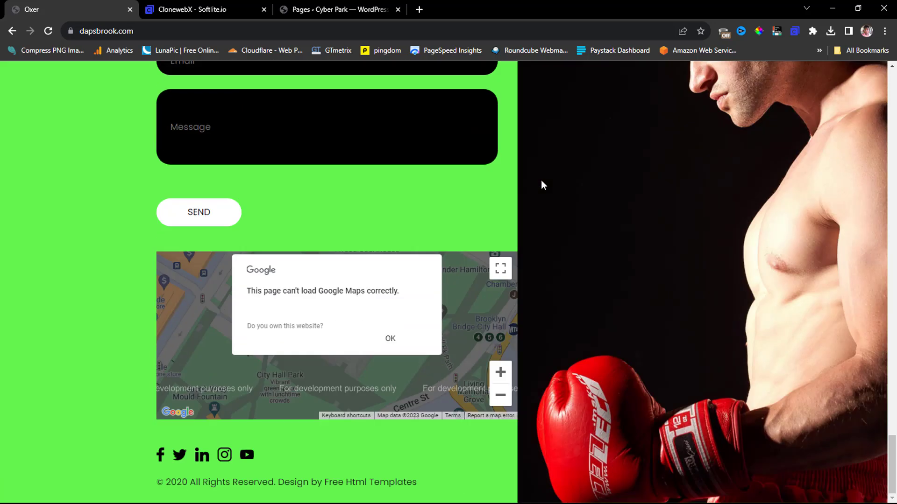
pyautogui.scroll(15, 541, 180)
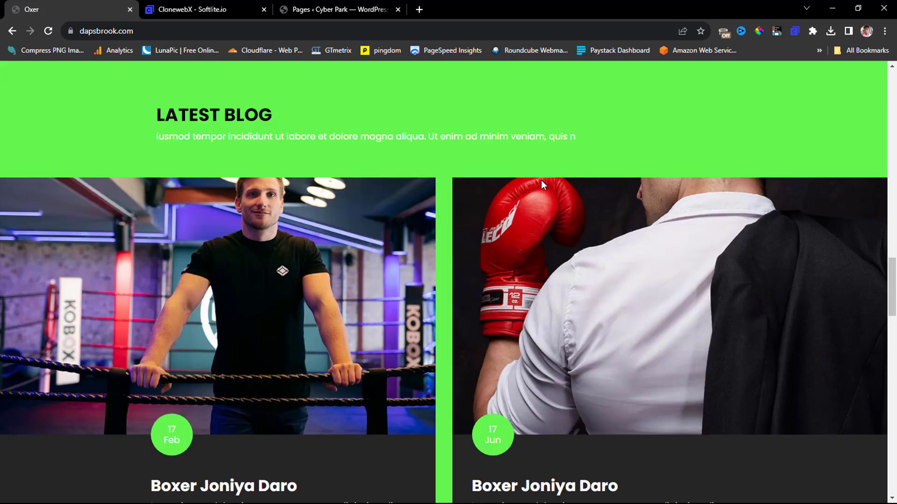
pyautogui.scroll(12, 540, 182)
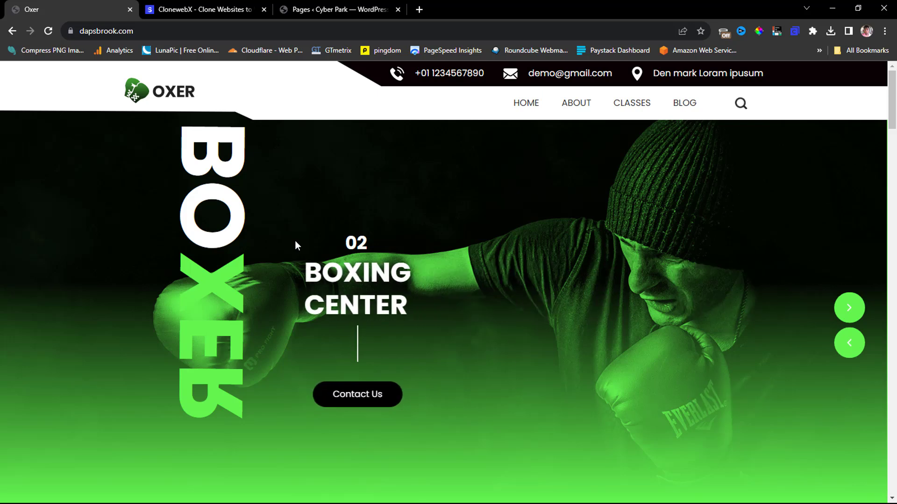
pyautogui.click(215, 10)
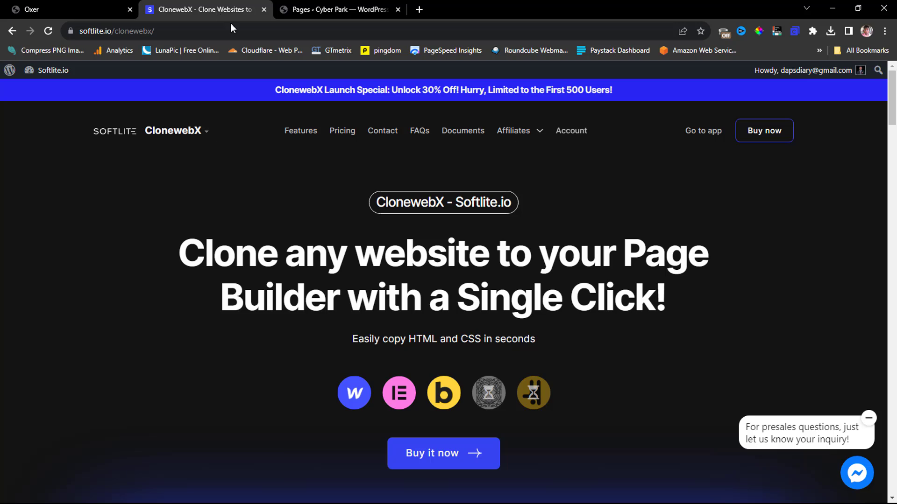
# - Browse the CloneWebX features and pricing plans, then return to the top of the page
pyautogui.scroll(-15, 311, 169)
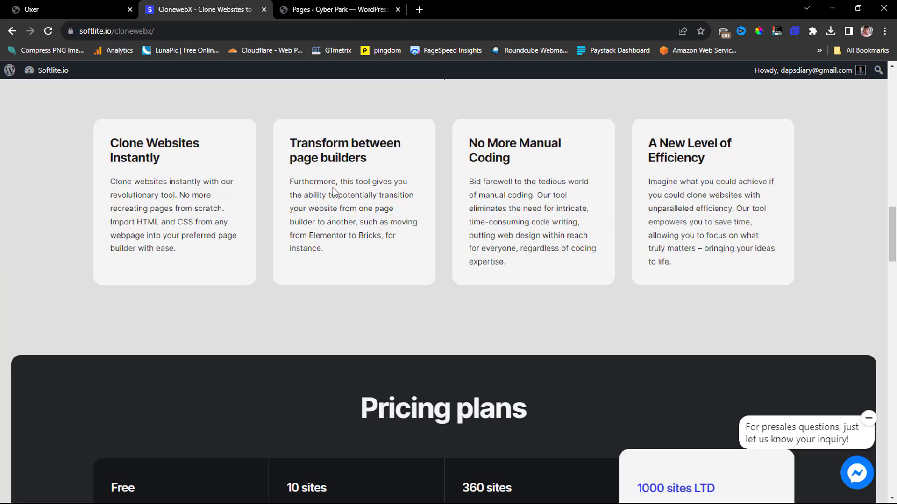
pyautogui.scroll(-5, 333, 187)
pyautogui.scroll(-2, 338, 192)
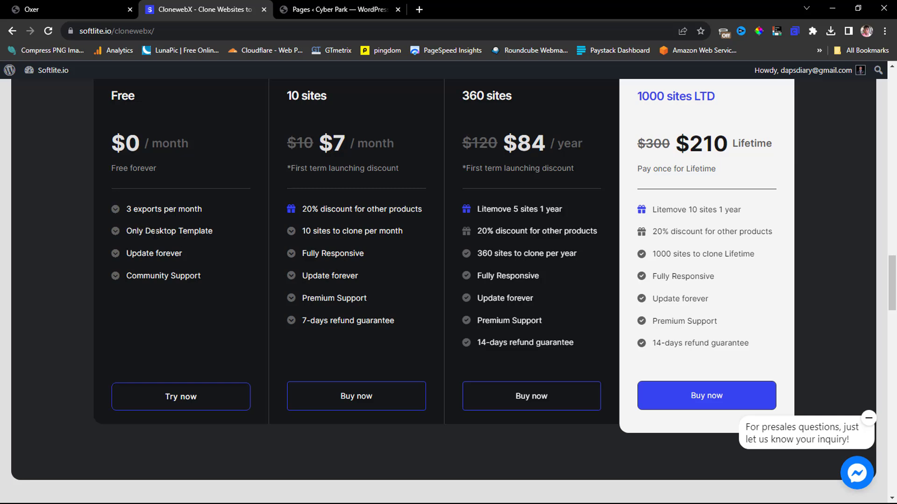
pyautogui.scroll(9, 346, 323)
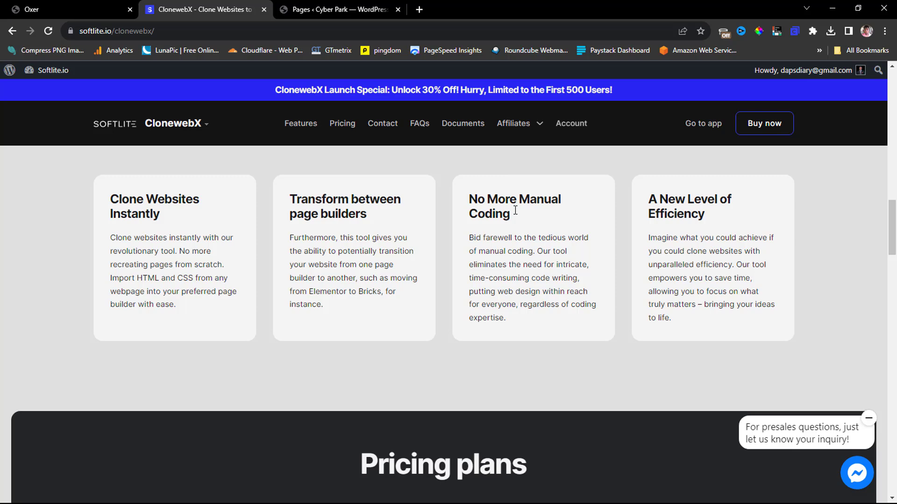
pyautogui.scroll(-6, 531, 289)
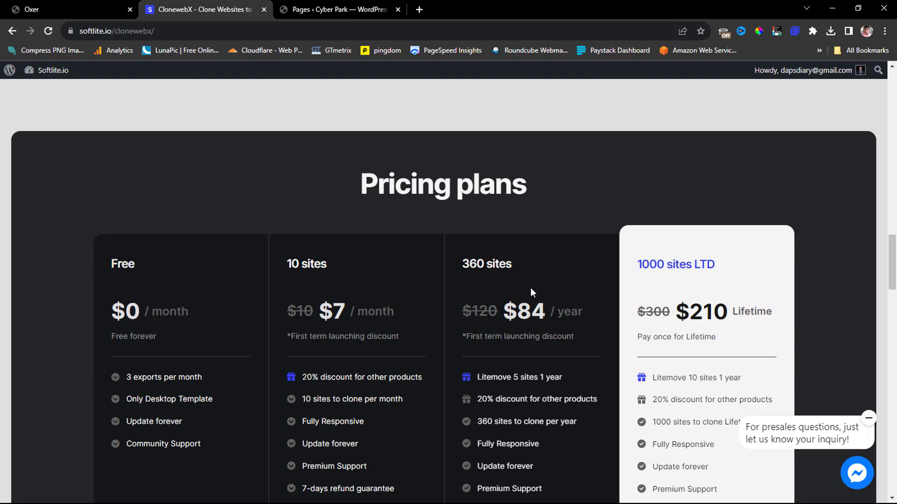
pyautogui.press('Home')
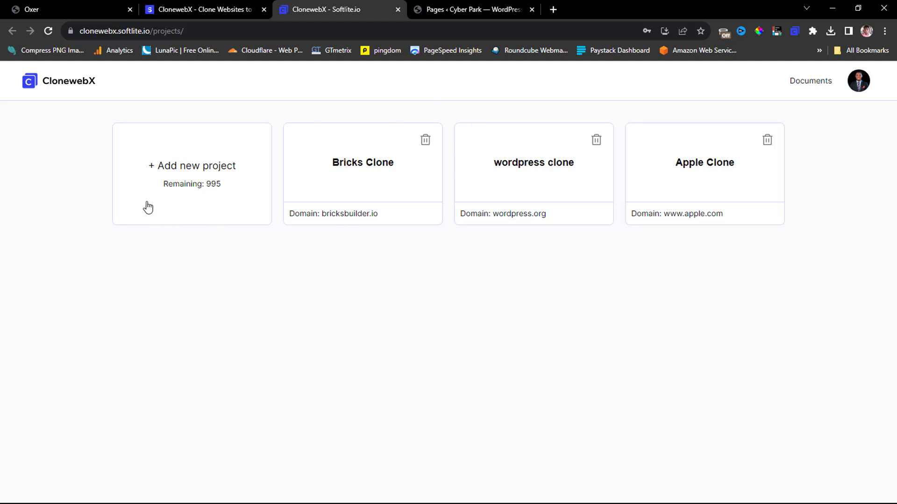
# - Start a new clone project named 'Daps Brook'
pyautogui.click(168, 174)
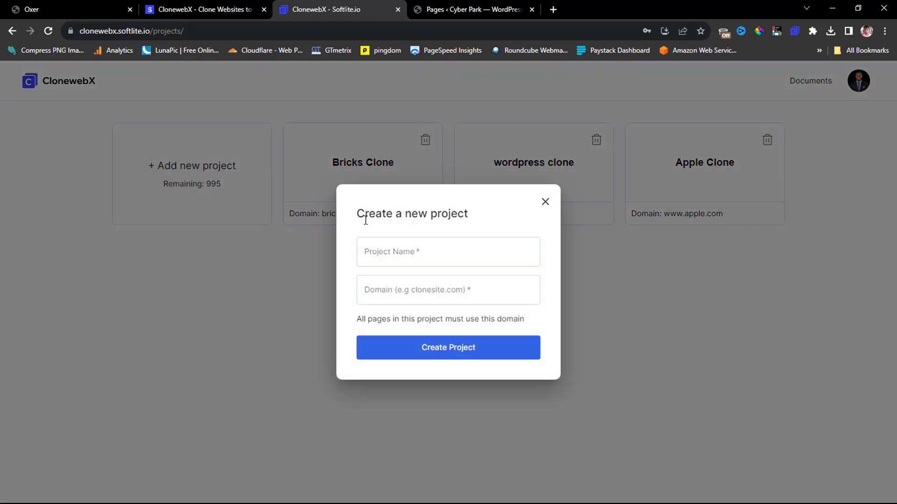
pyautogui.click(389, 262)
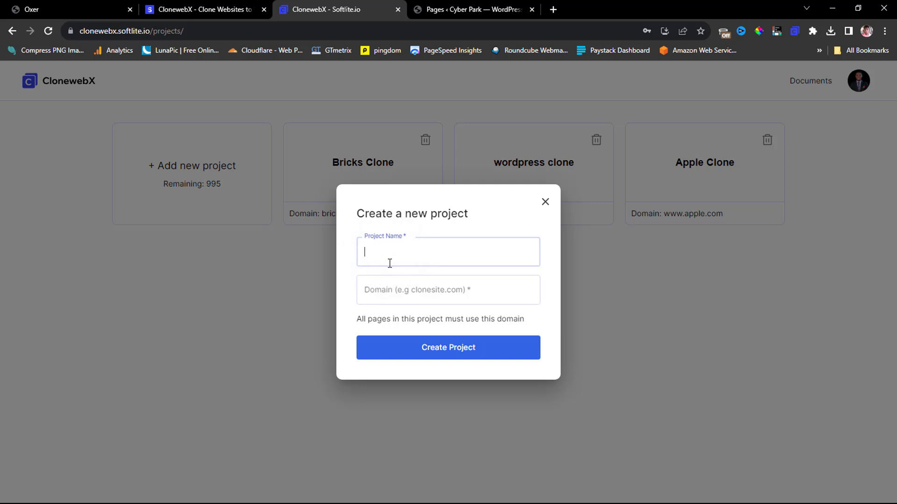
pyautogui.write('Daps Brook')
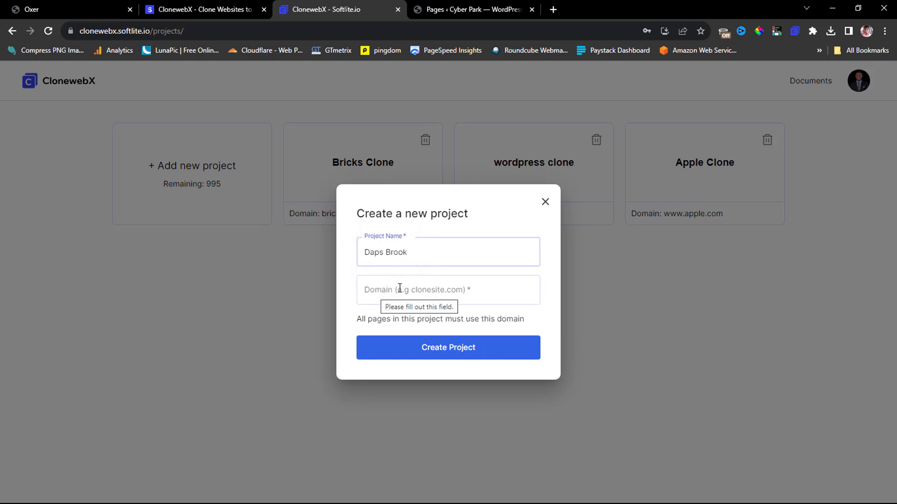
# - Copy dapsbrook.com from the Oxer tab into the Domain field and create the project
pyautogui.click(70, 9)
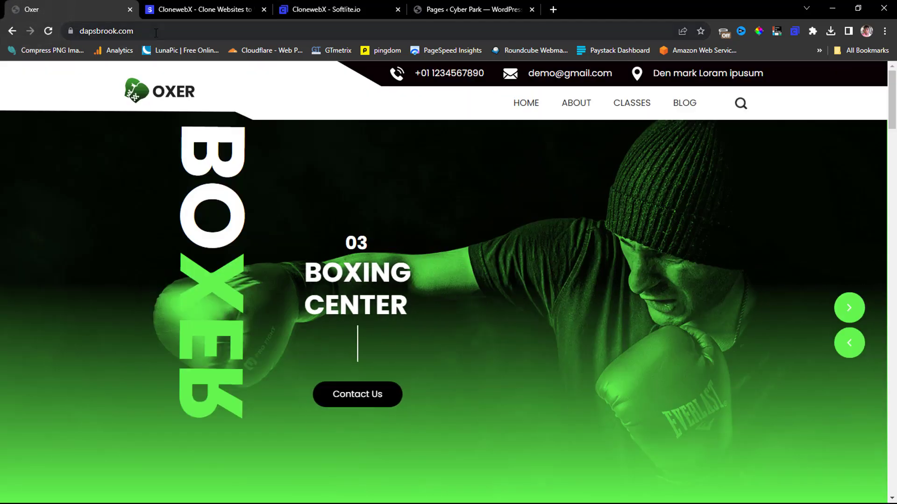
pyautogui.moveTo(156, 31); pyautogui.dragTo(79, 31)
pyautogui.rightClick(104, 27)
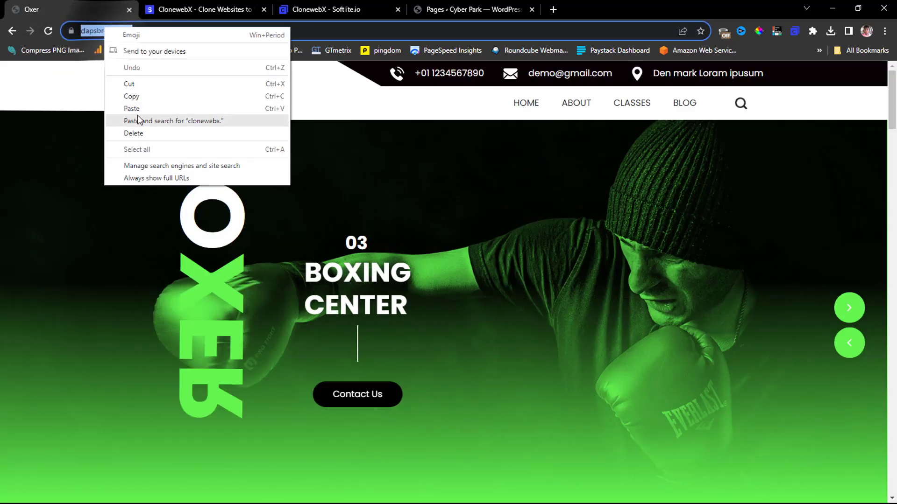
pyautogui.click(133, 96)
pyautogui.click(327, 10)
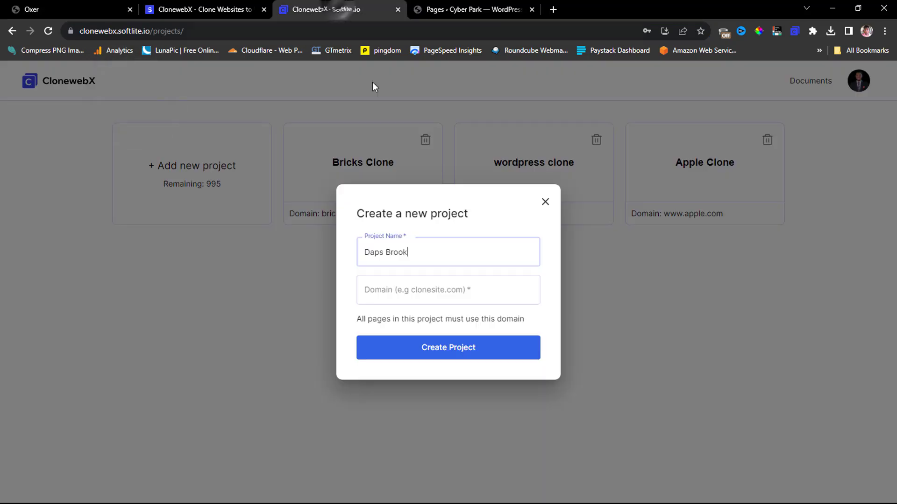
pyautogui.click(433, 285)
pyautogui.hotkey('ctrl', 'v')
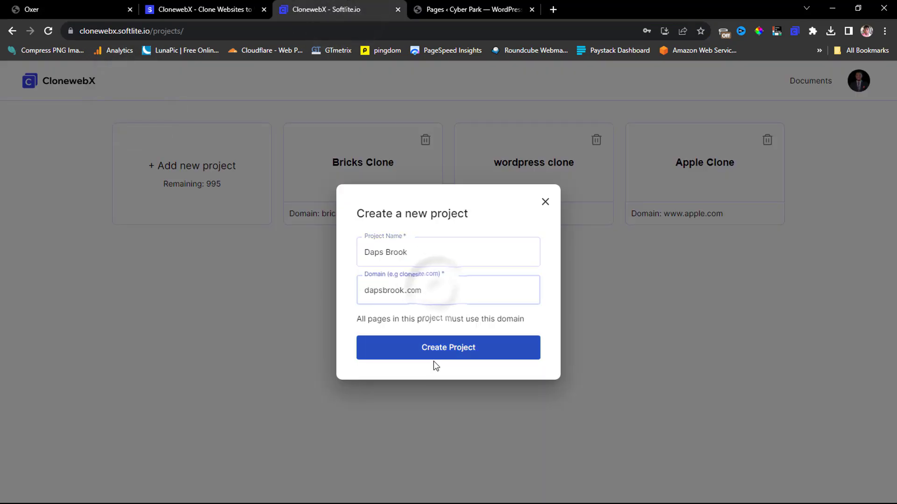
pyautogui.click(416, 349)
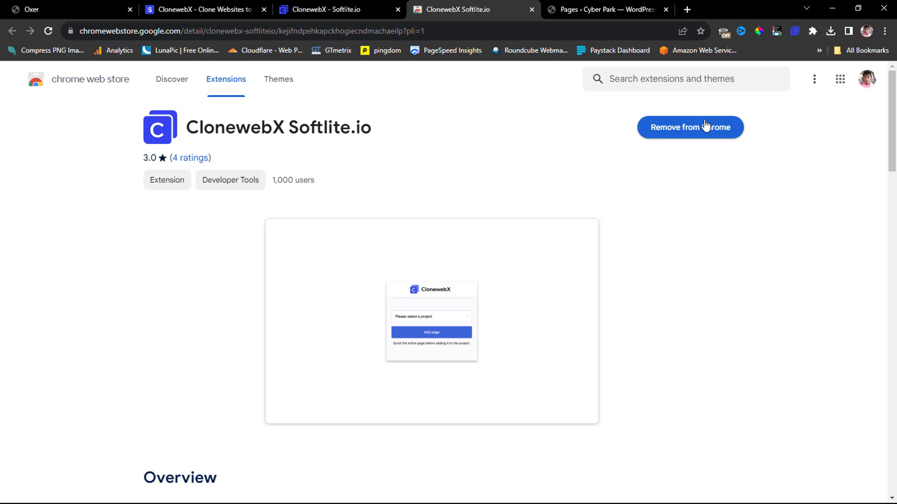
# - Return to the Oxer boxing site tab
pyautogui.click(66, 10)
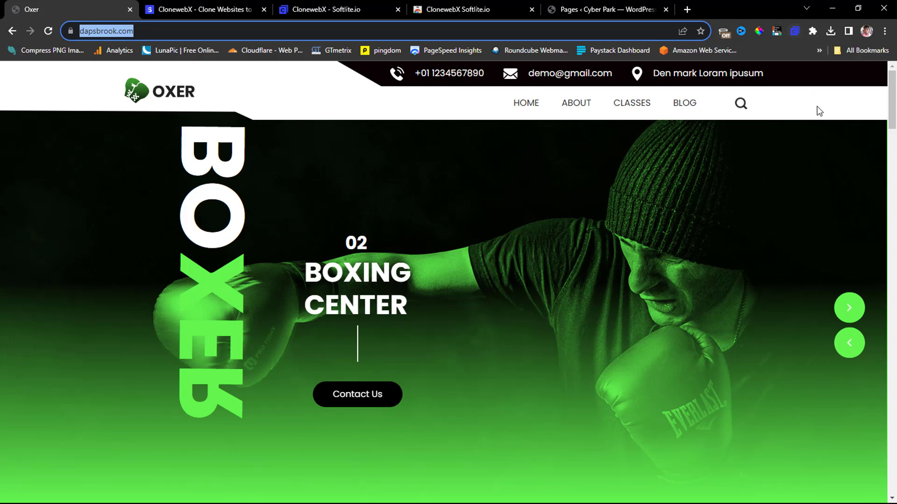
# - Scroll the Oxer homepage and add it to the Daps Brook project through the CloneWebX extension
pyautogui.scroll(-15, 801, 202)
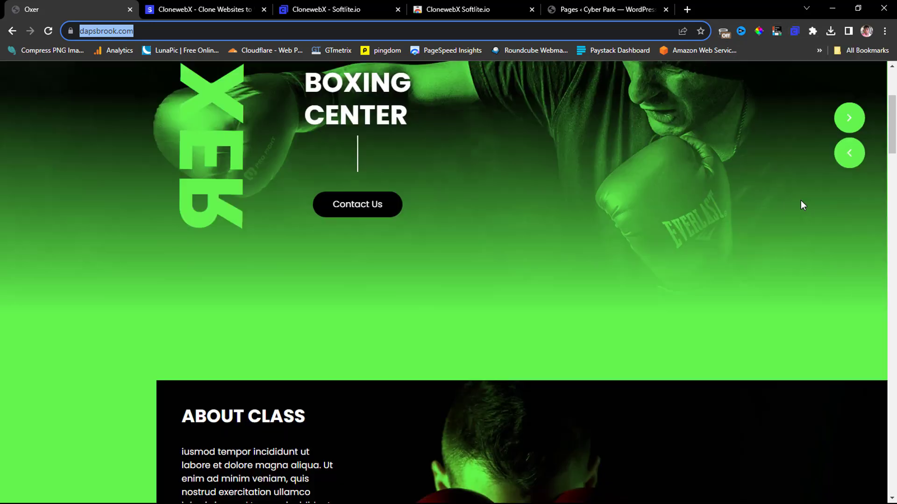
pyautogui.scroll(-20, 801, 201)
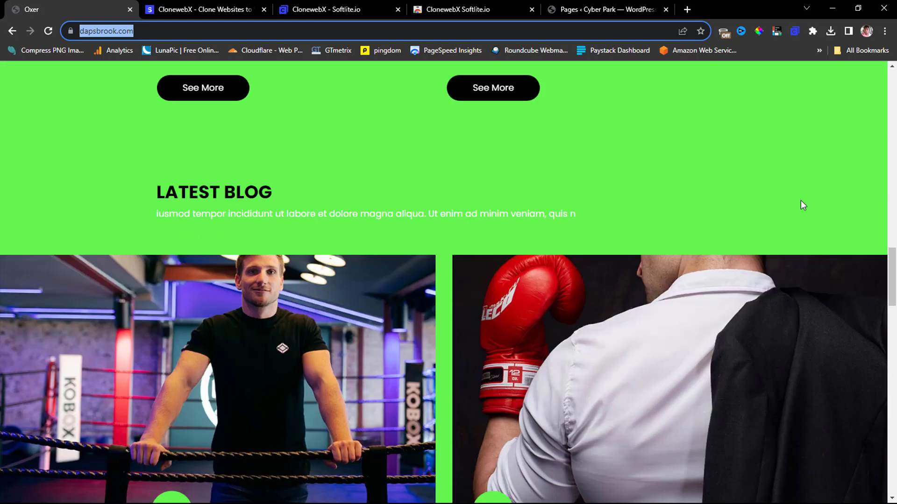
pyautogui.scroll(-8, 800, 200)
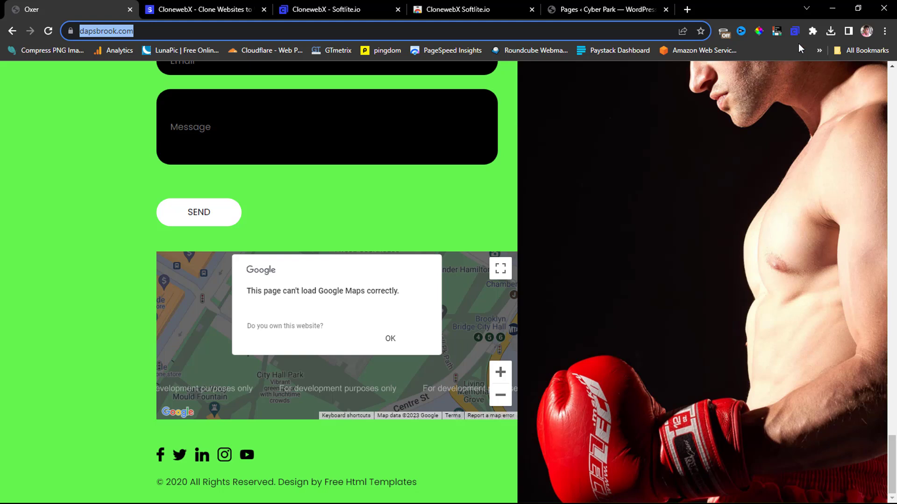
pyautogui.click(794, 32)
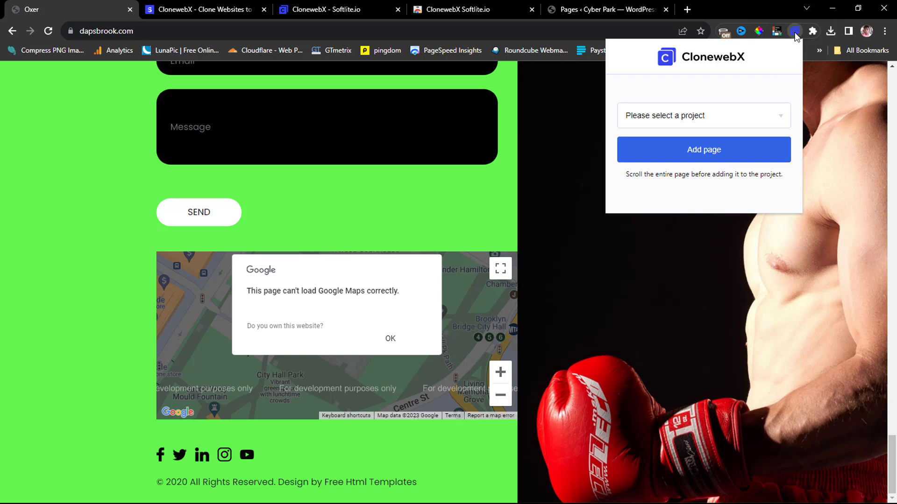
pyautogui.click(768, 116)
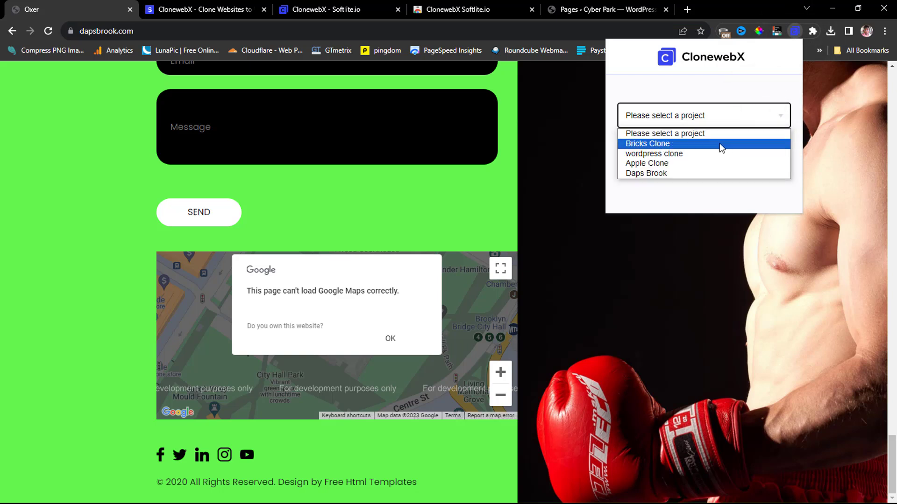
pyautogui.click(664, 174)
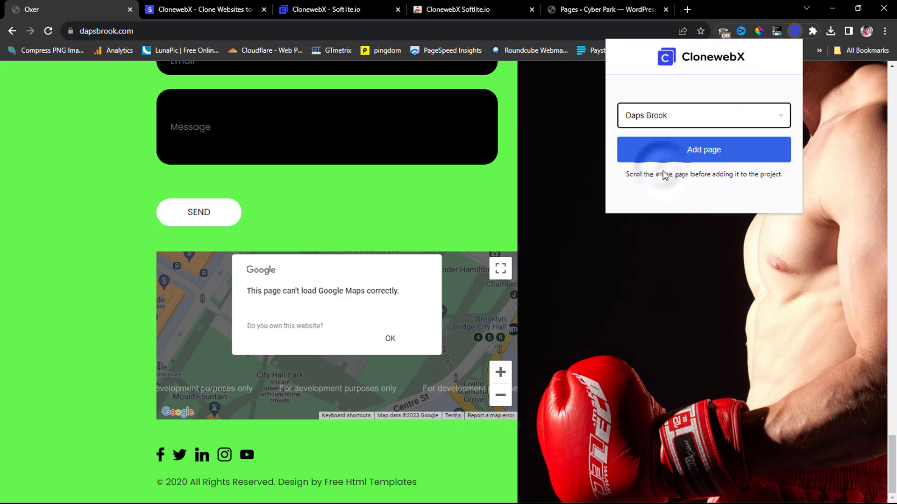
pyautogui.click(674, 150)
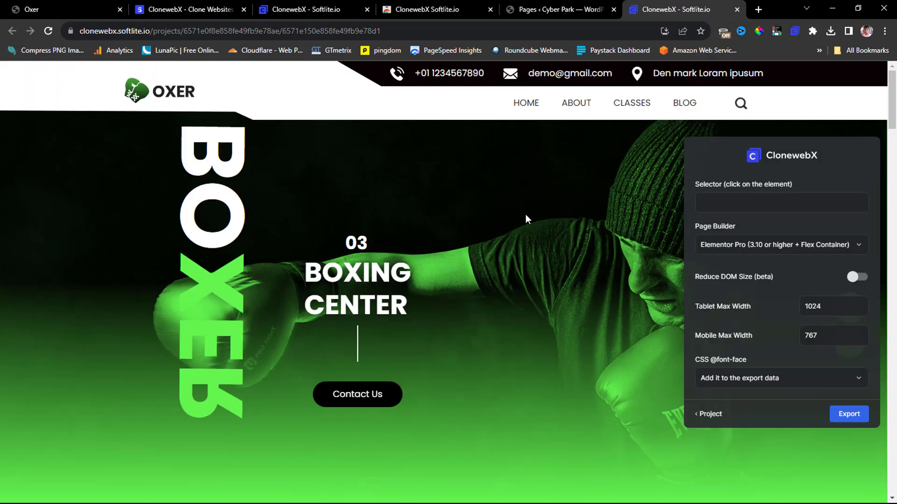
pyautogui.scroll(-10, 499, 249)
pyautogui.scroll(-15, 500, 250)
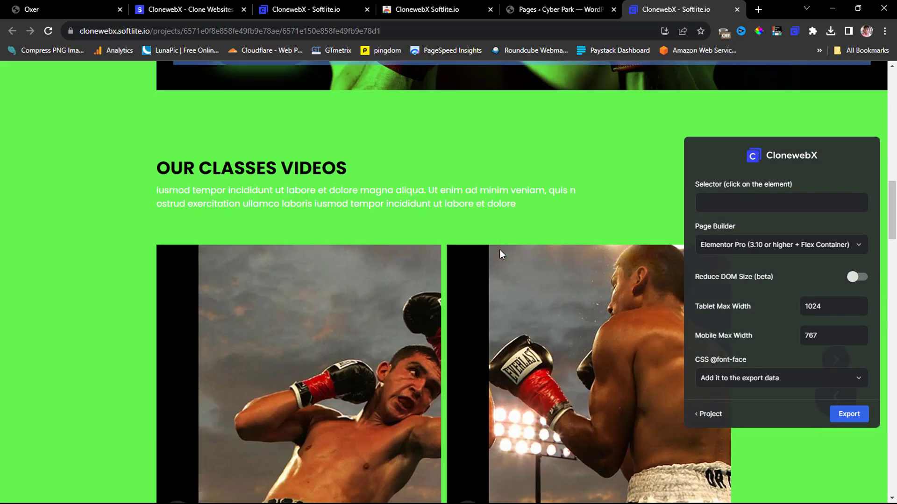
pyautogui.scroll(-15, 500, 254)
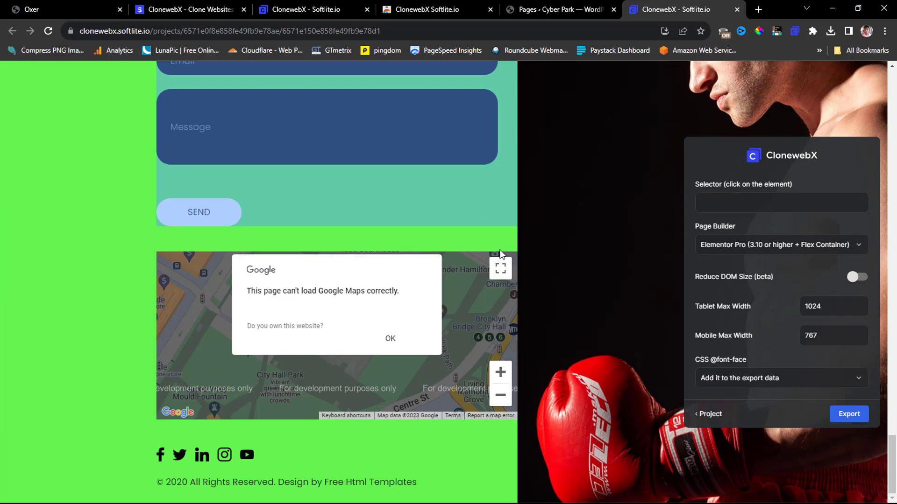
pyautogui.scroll(20, 500, 253)
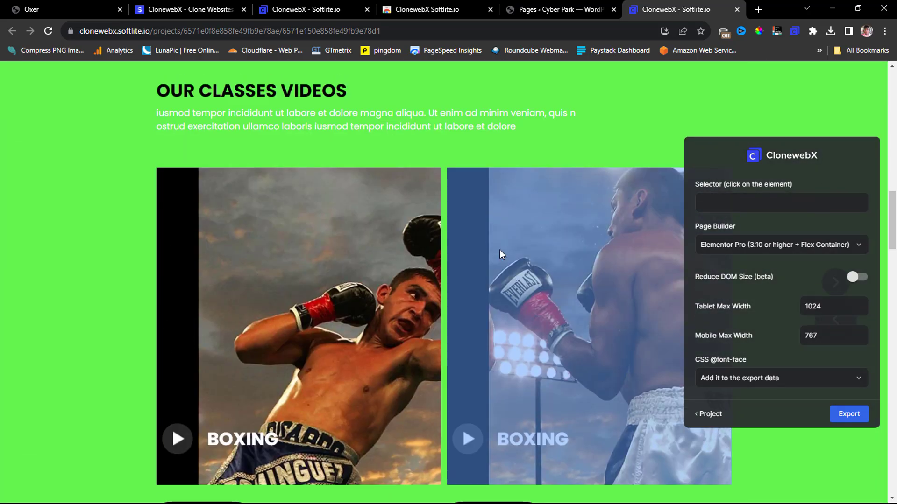
pyautogui.scroll(20, 500, 251)
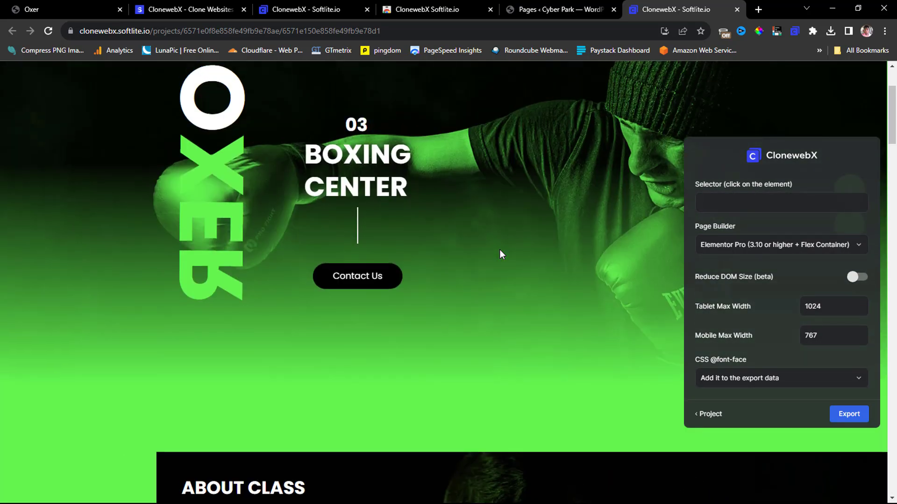
pyautogui.scroll(3, 500, 254)
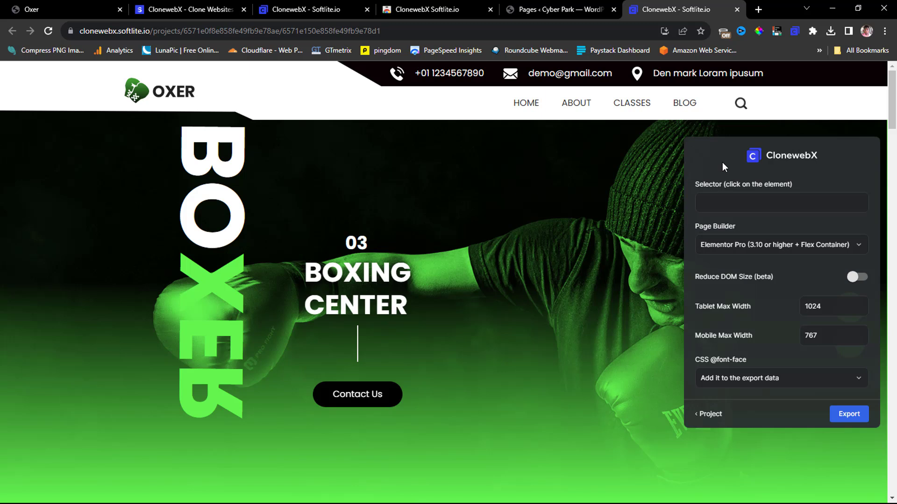
pyautogui.click(754, 203)
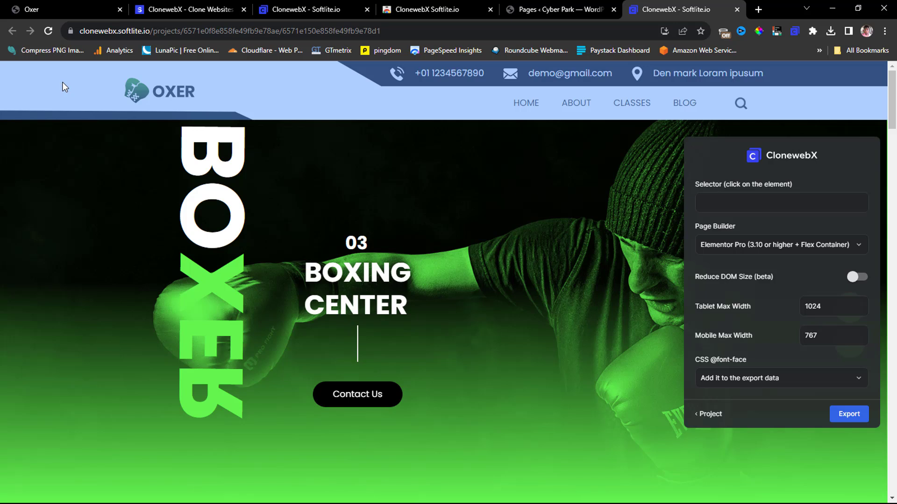
# - Pick the site header, confirm its extent, and set .header_section as the export selector
pyautogui.click(63, 83)
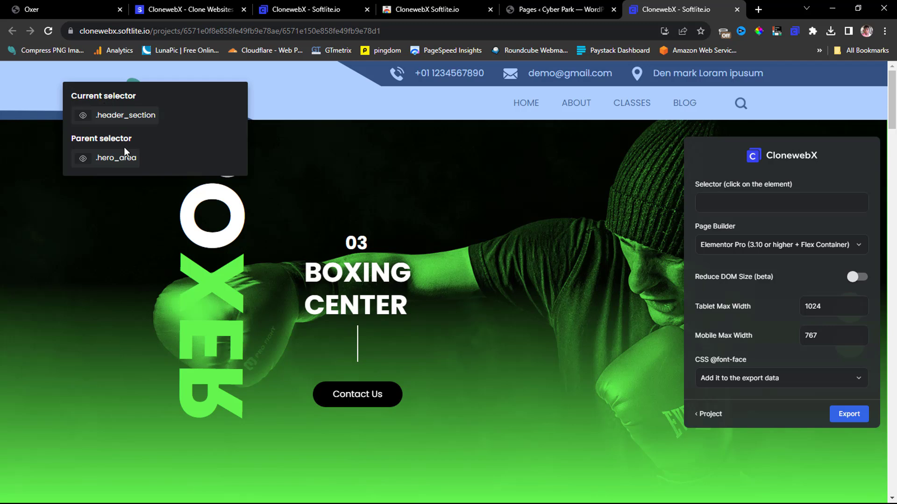
pyautogui.click(83, 116)
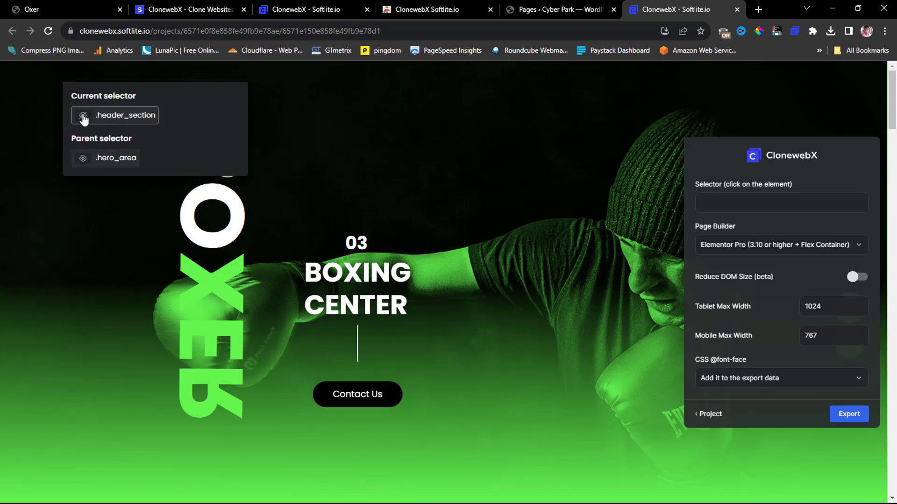
pyautogui.click(83, 116)
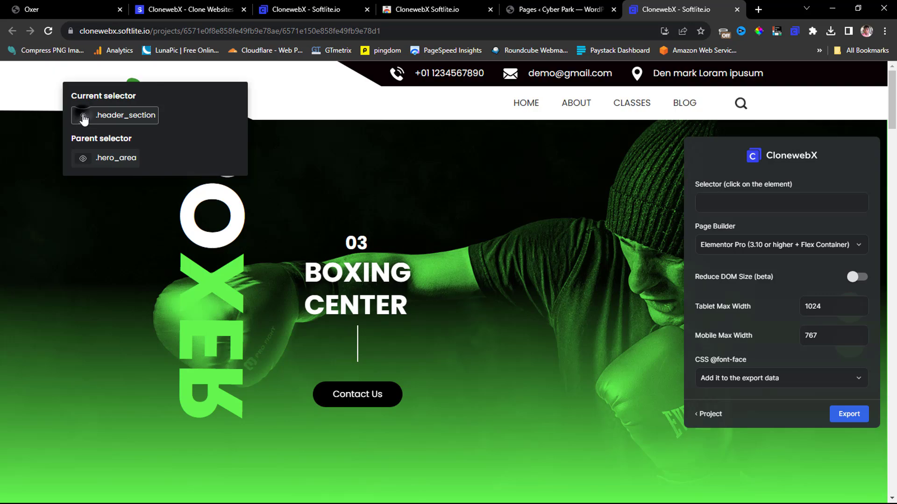
pyautogui.click(122, 117)
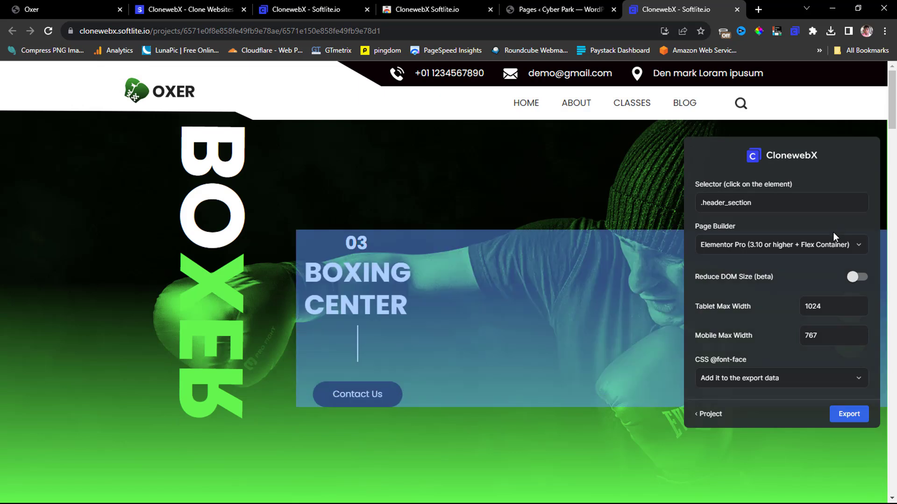
# - Choose Elementor Free as page builder, download the Softlite.io integration plugin, and export the header
pyautogui.click(851, 244)
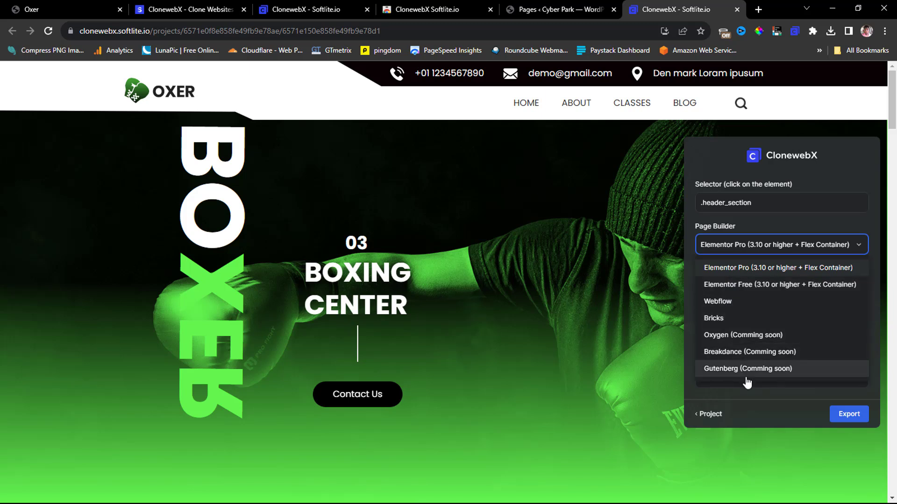
pyautogui.click(740, 286)
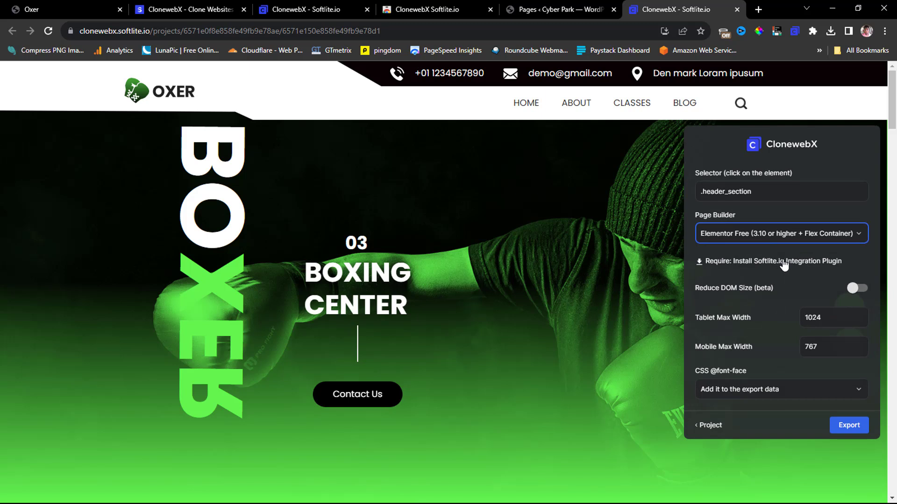
pyautogui.click(746, 265)
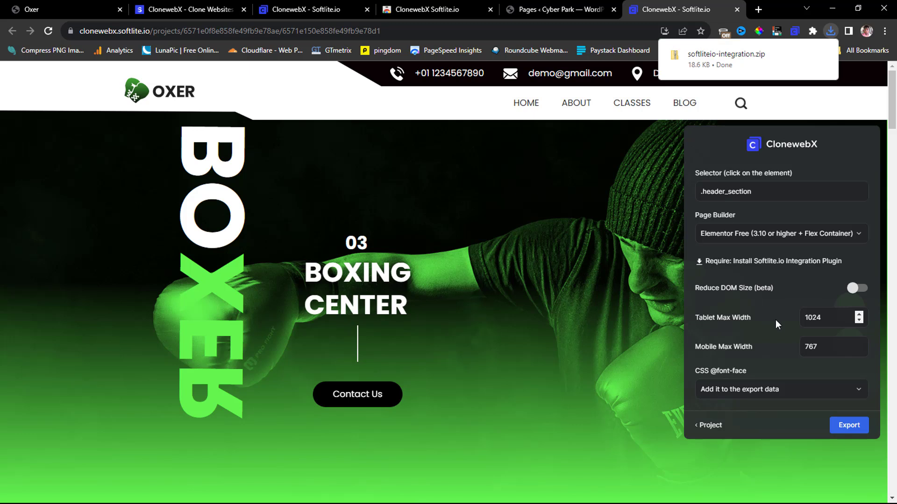
pyautogui.click(850, 430)
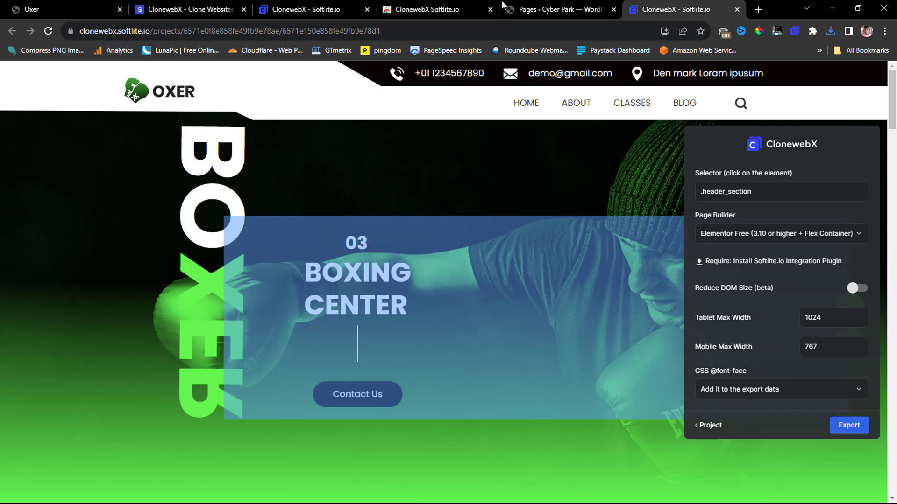
# - Upload softliteio-integration.zip as a new WordPress plugin, install it, and activate it
pyautogui.click(541, 9)
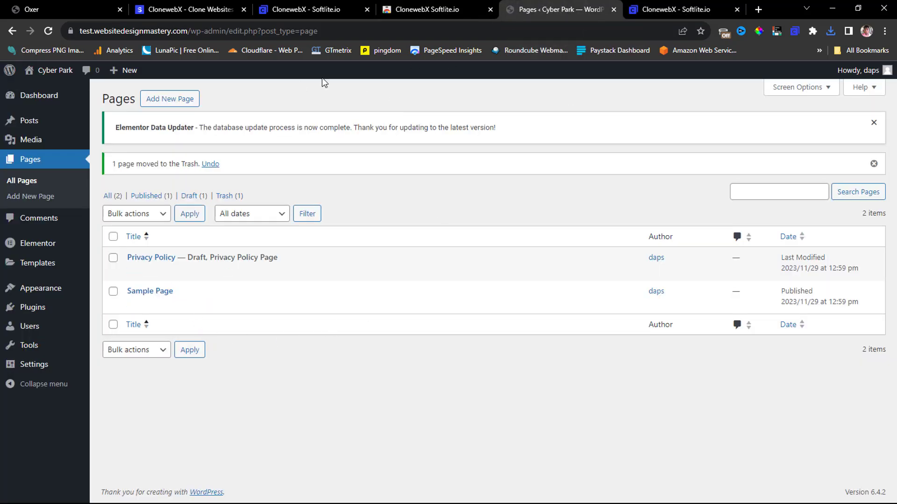
pyautogui.moveTo(33, 311)
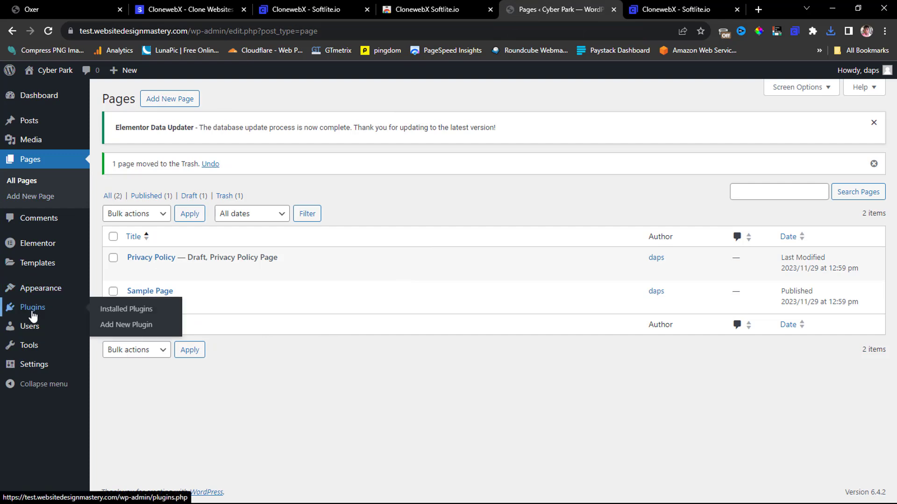
pyautogui.click(116, 327)
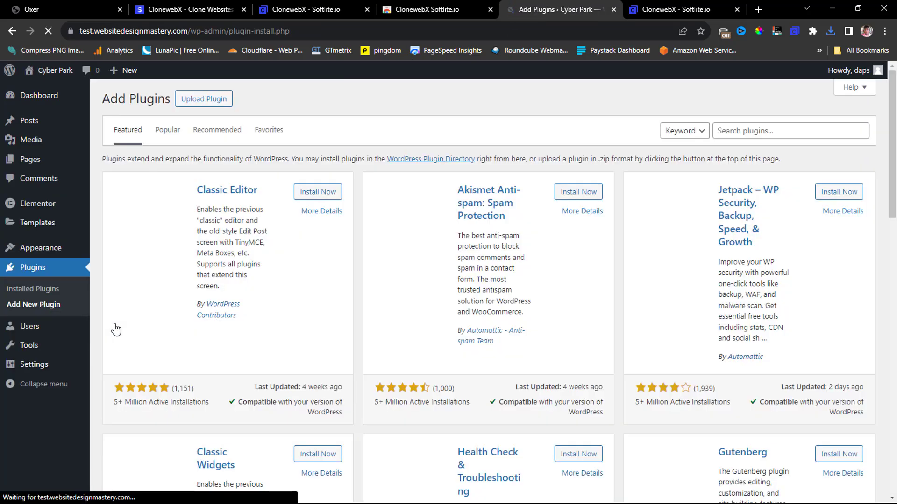
pyautogui.click(203, 99)
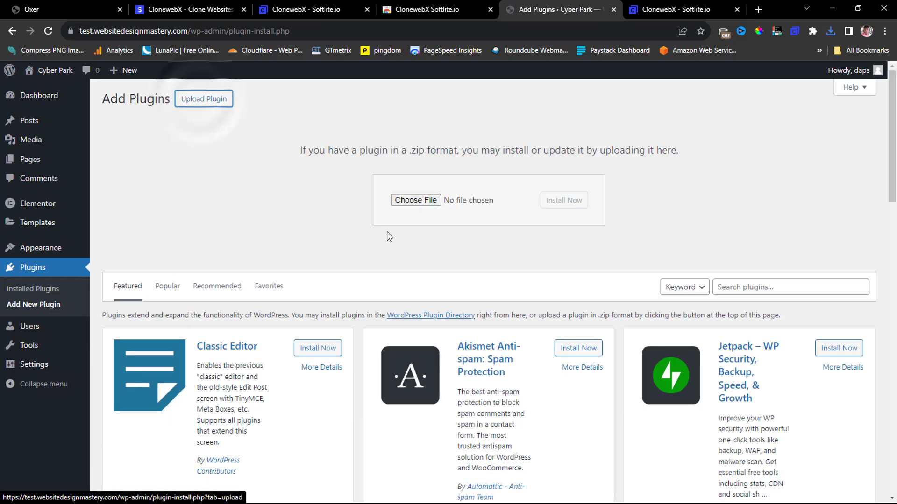
pyautogui.click(831, 32)
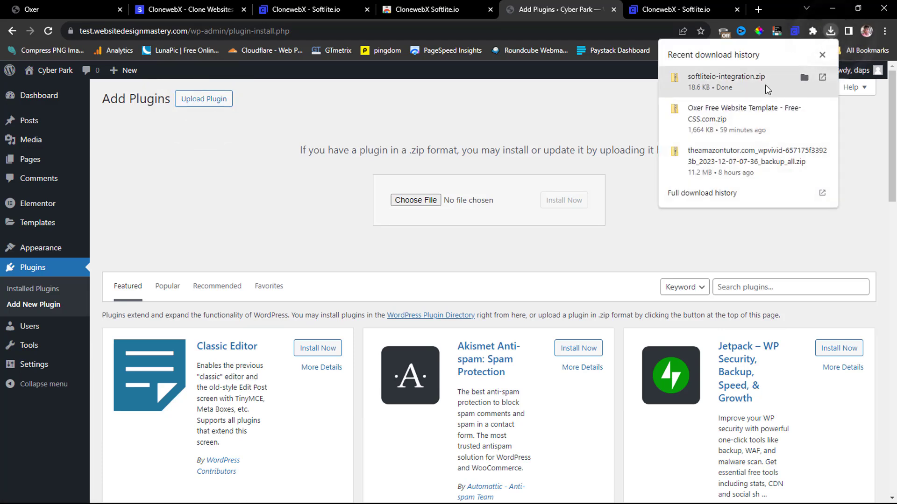
pyautogui.moveTo(755, 81); pyautogui.dragTo(429, 201)
pyautogui.click(562, 201)
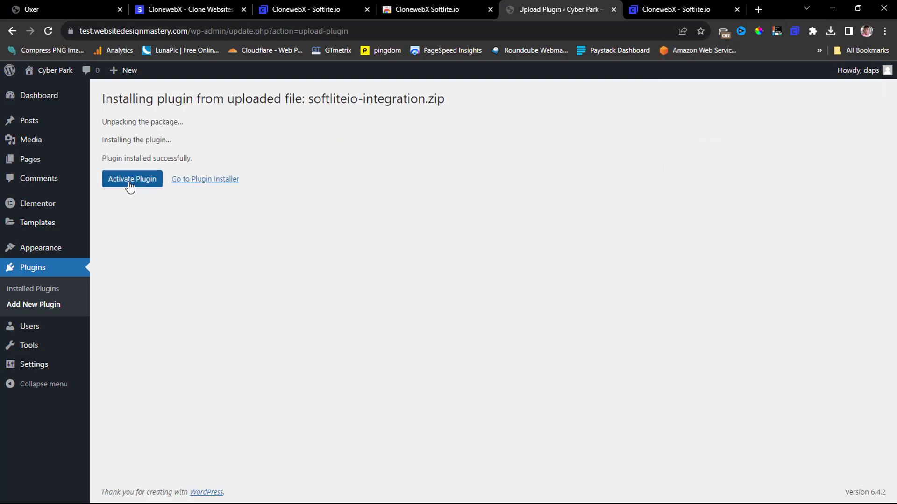
pyautogui.click(130, 185)
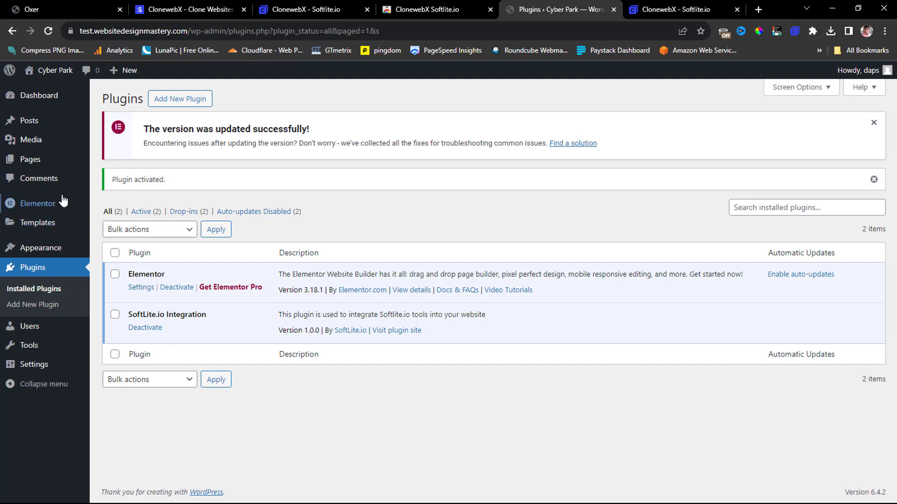
# - Create a new page titled 'Demo' using the Elementor Canvas template
pyautogui.moveTo(32, 160)
pyautogui.click(111, 177)
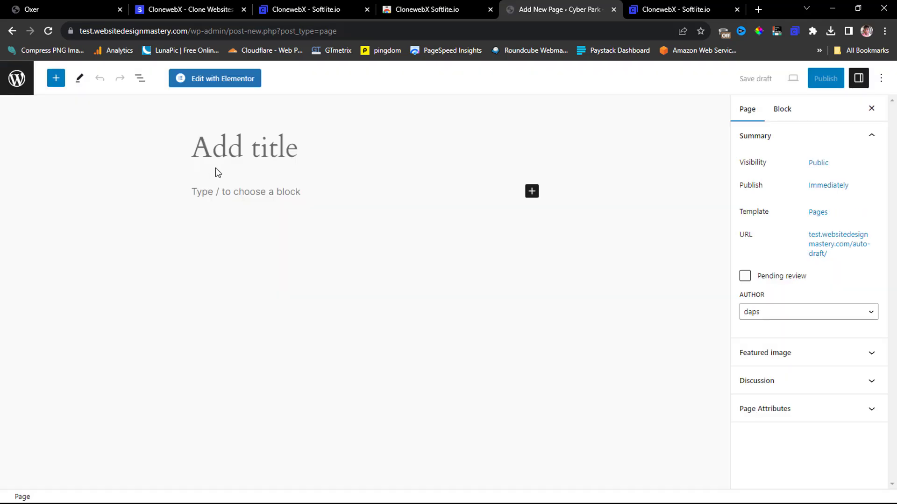
pyautogui.write('Demo')
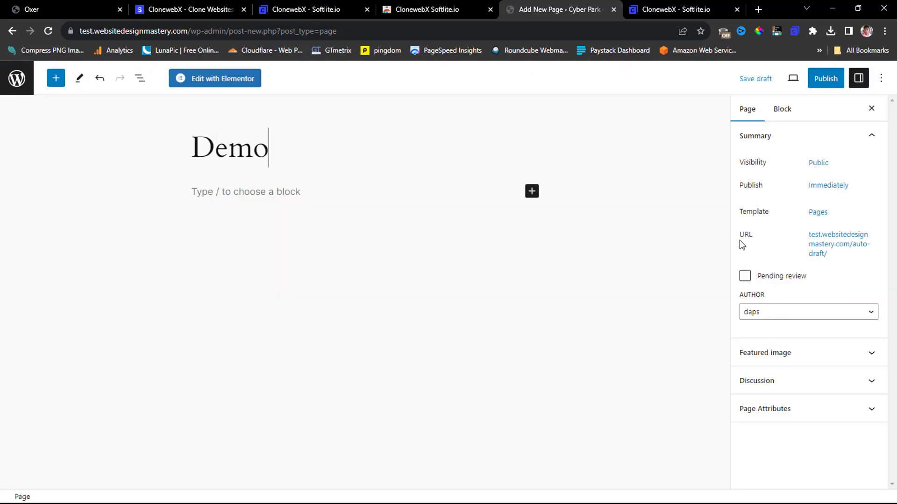
pyautogui.click(816, 213)
pyautogui.click(815, 299)
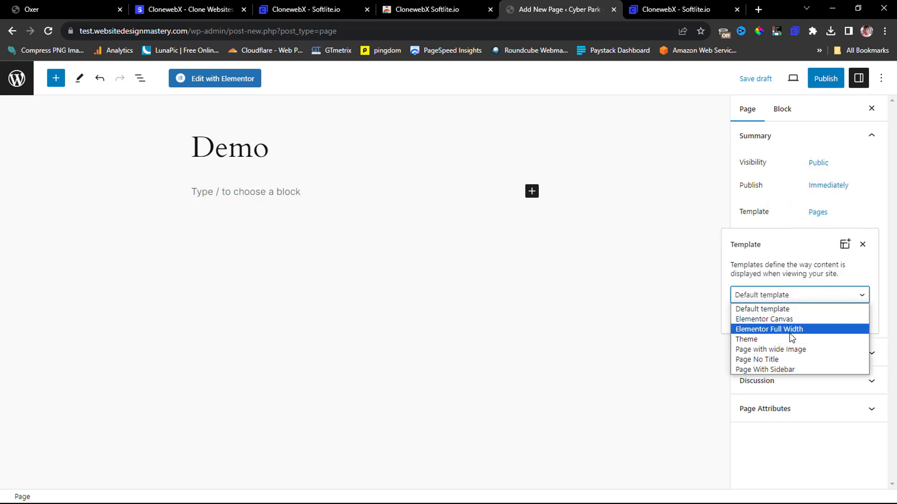
pyautogui.click(782, 319)
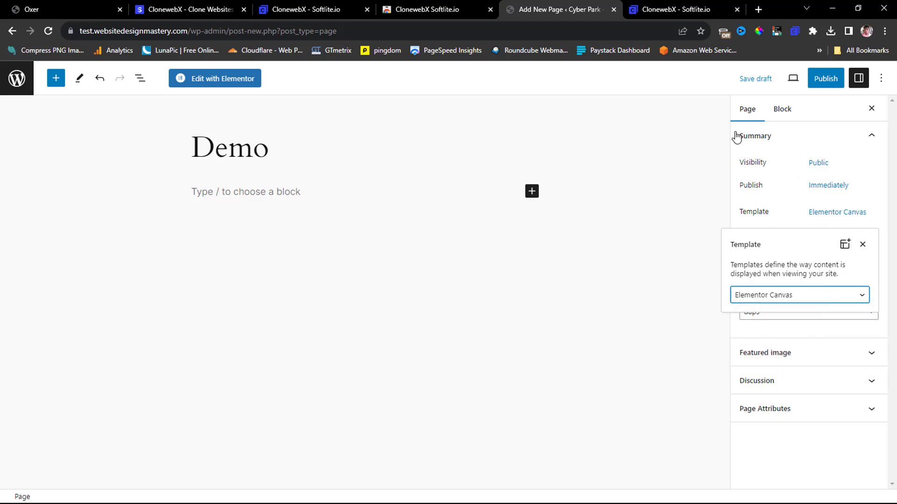
# - Publish the Demo page and open it in the Elementor builder
pyautogui.click(813, 85)
pyautogui.click(820, 84)
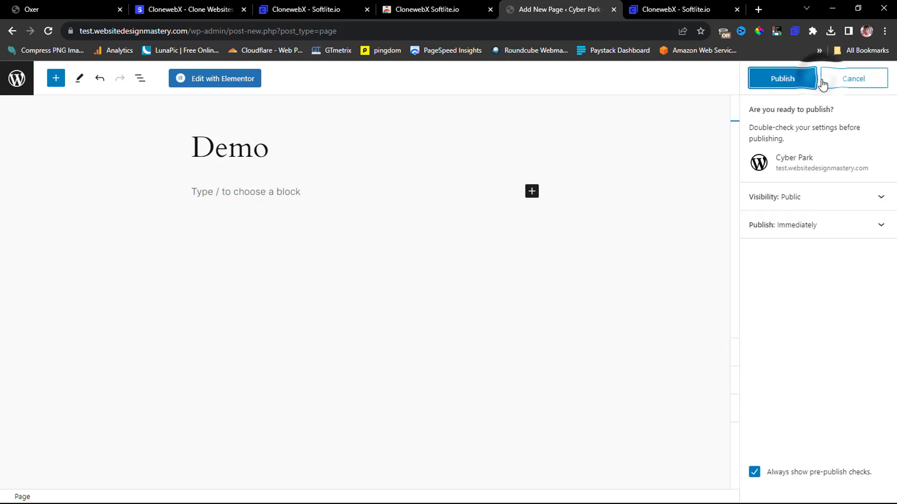
pyautogui.click(785, 79)
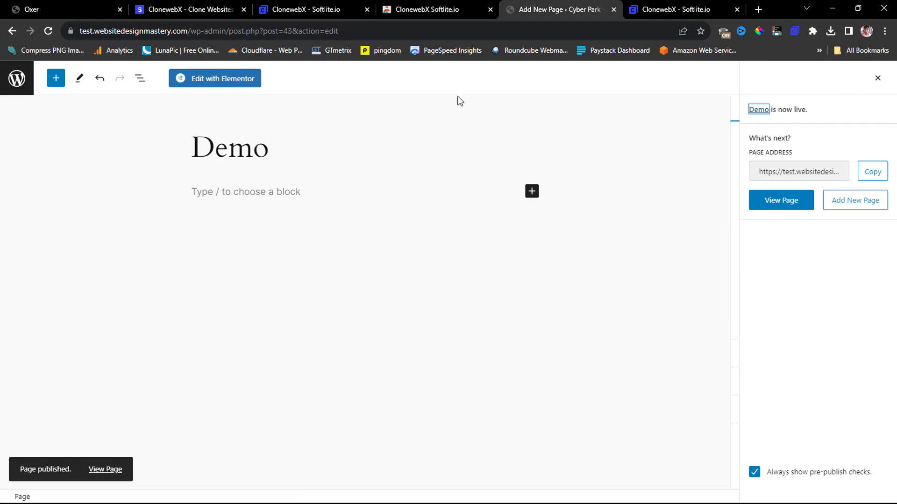
pyautogui.click(229, 80)
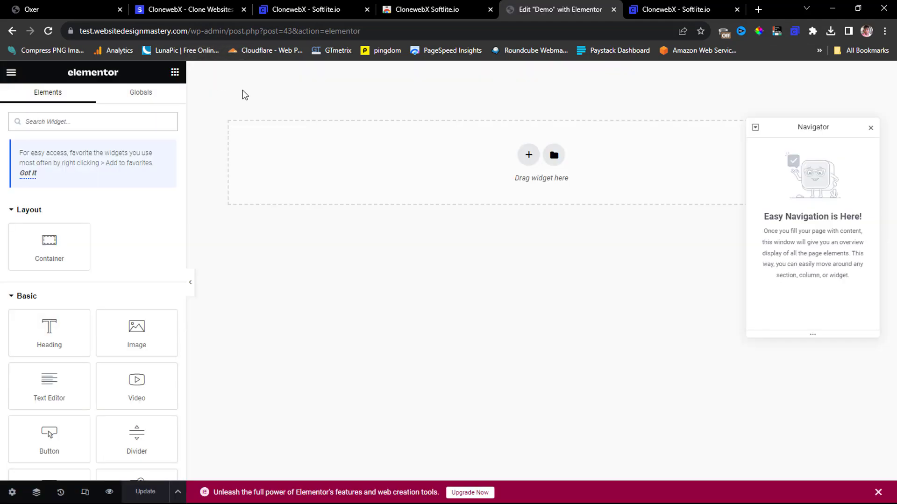
# - Close the Navigator and paste the copied Oxer header using Paste from other site
pyautogui.click(871, 129)
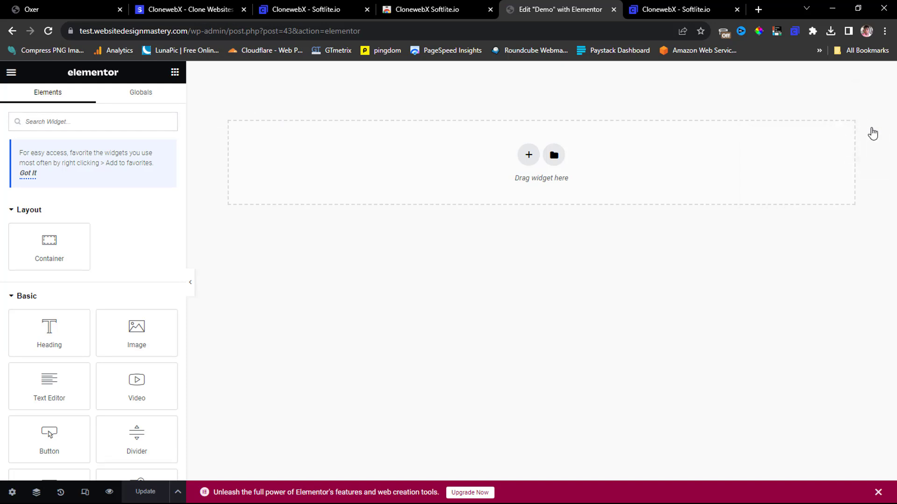
pyautogui.click(373, 154)
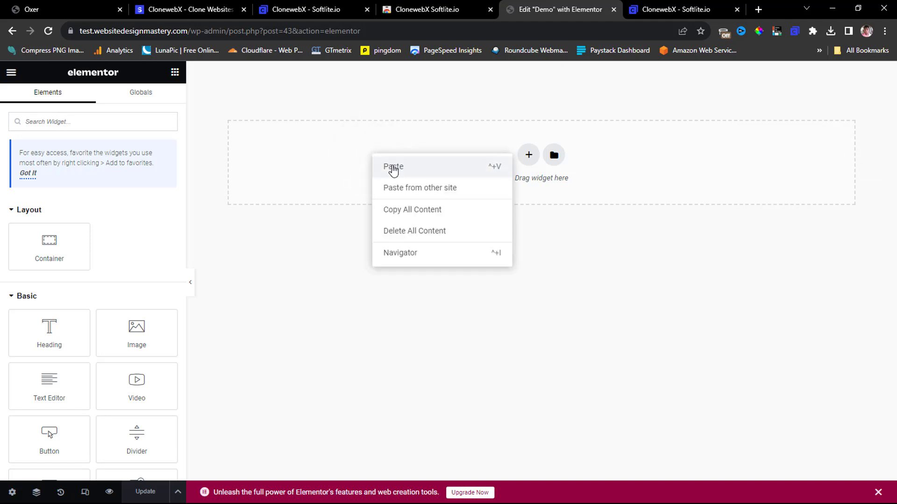
pyautogui.click(413, 189)
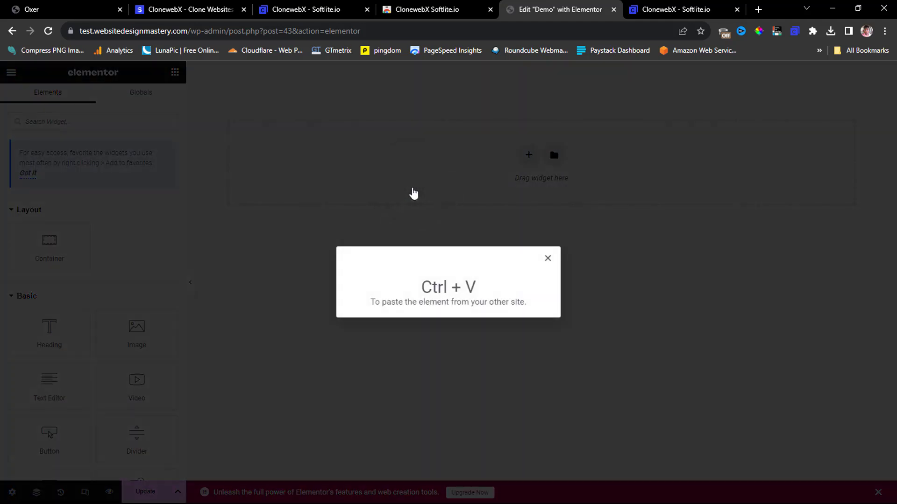
pyautogui.hotkey('ctrl', 'v')
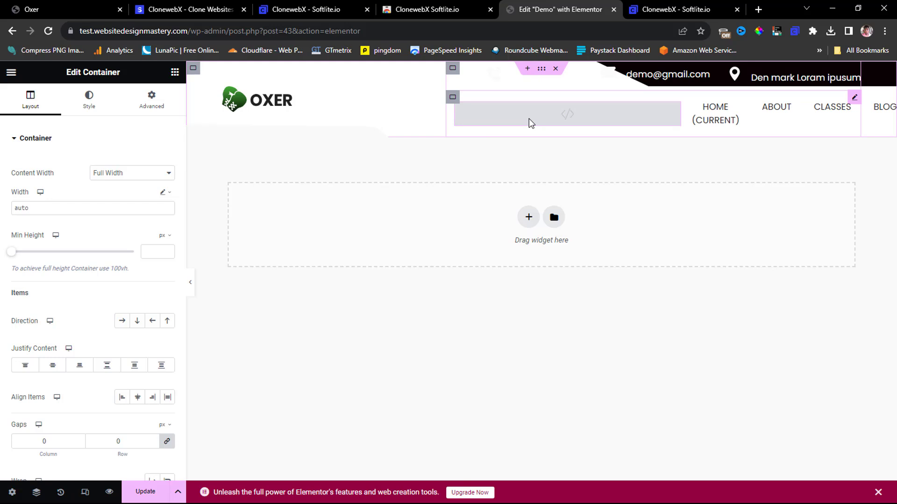
# - Back in CloneWebX, check the hero slider's extent and export the .hero_area section to the clipboard
pyautogui.hotkey('ctrl', 'Tab')
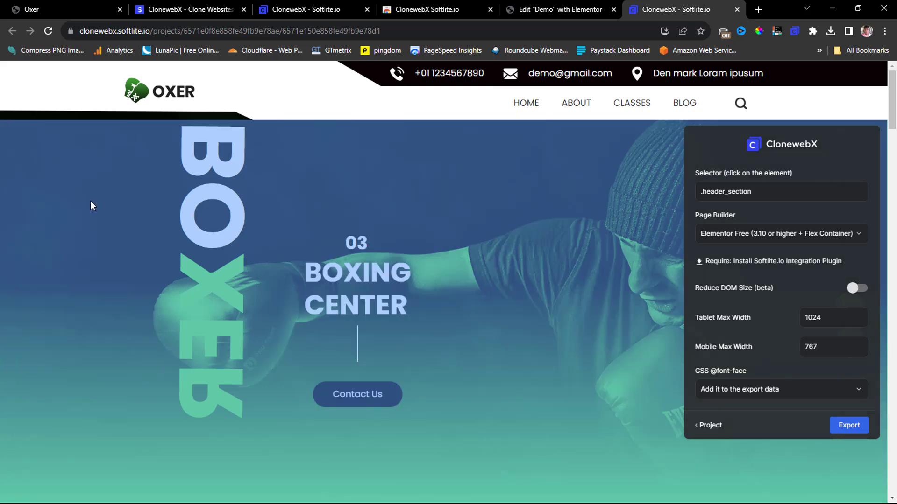
pyautogui.click(52, 187)
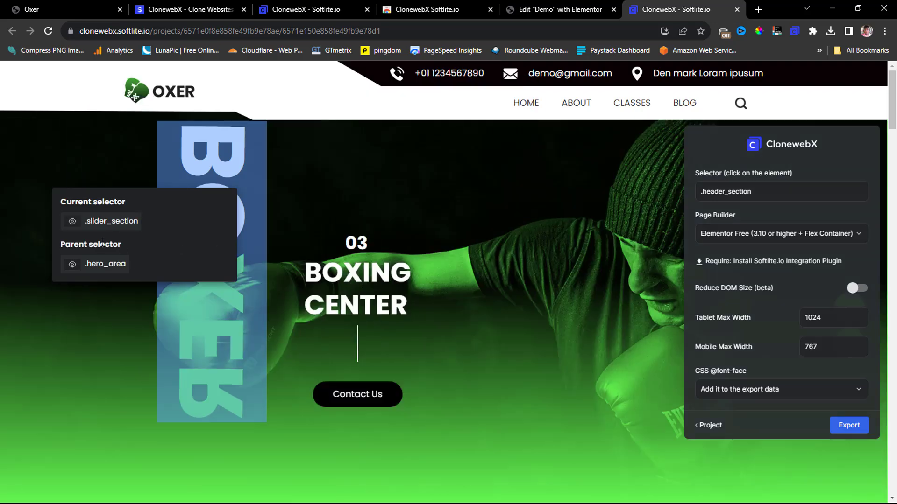
pyautogui.click(71, 222)
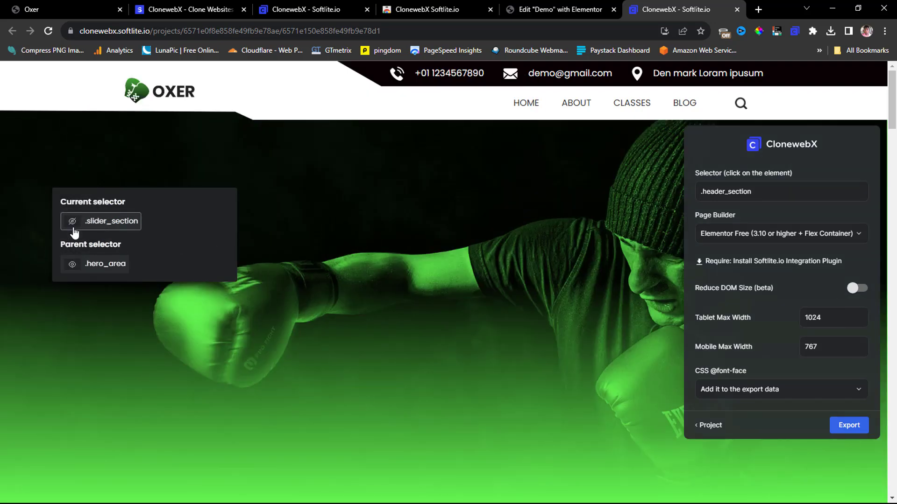
pyautogui.click(72, 222)
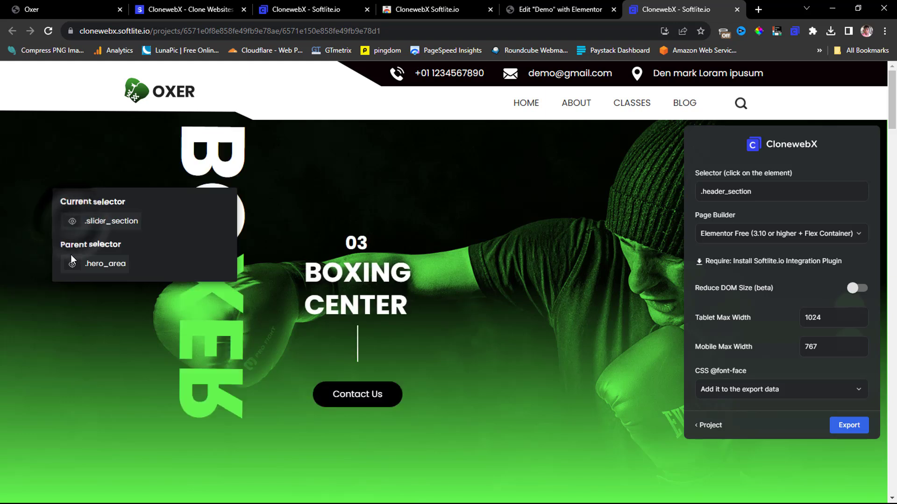
pyautogui.click(72, 267)
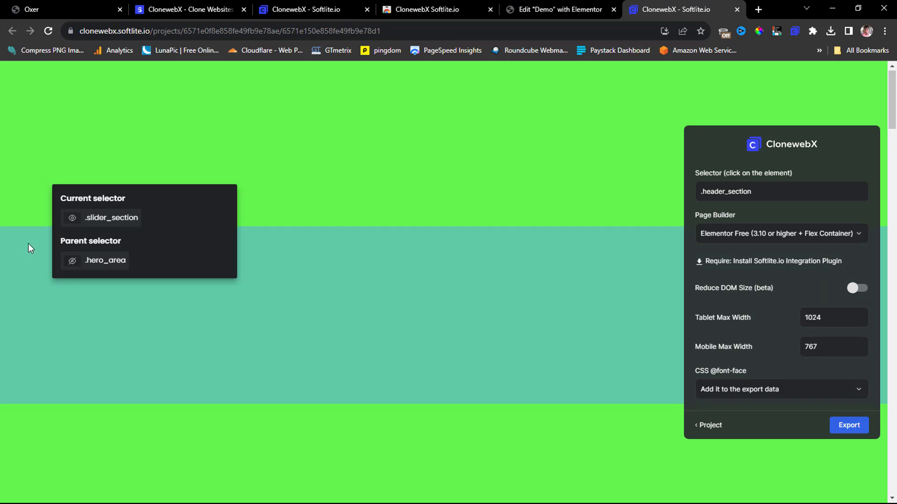
pyautogui.scroll(-3, 28, 245)
pyautogui.scroll(3, 29, 253)
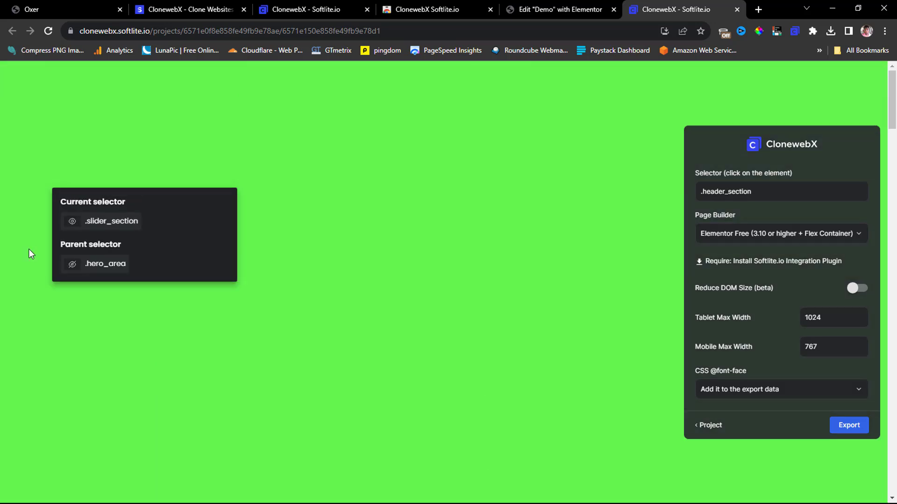
pyautogui.scroll(-1, 35, 309)
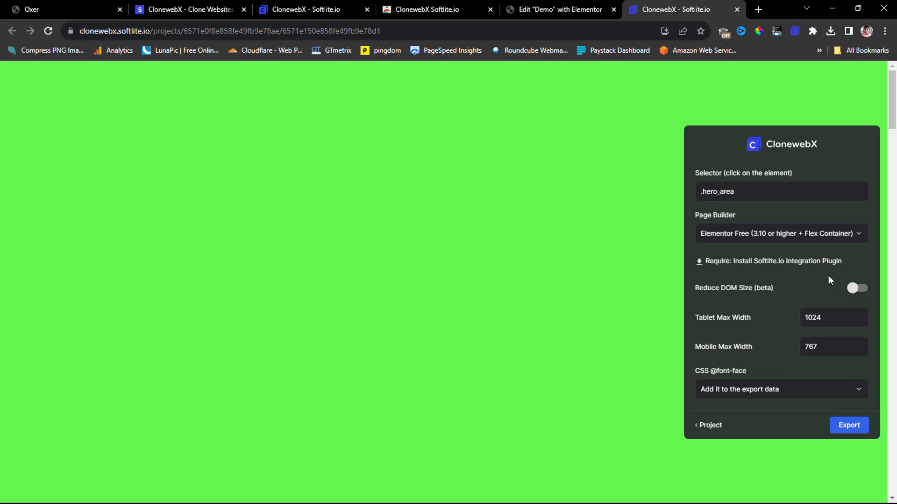
pyautogui.click(856, 429)
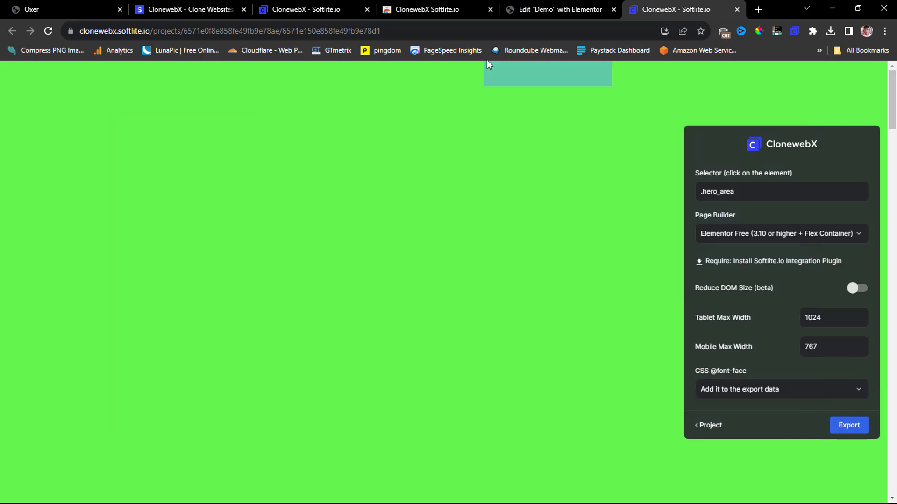
# - Paste the green BOXING CENTER hero into Demo's empty section and delete the duplicate Oxer header
pyautogui.click(546, 10)
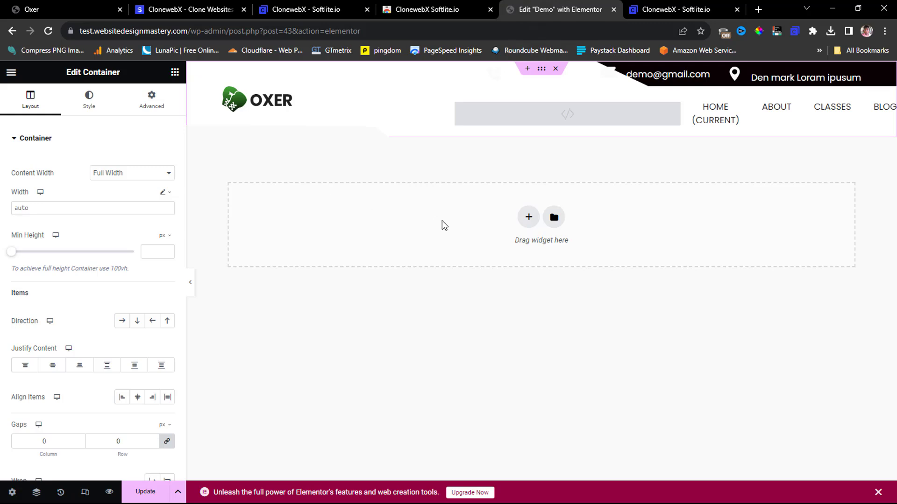
pyautogui.rightClick(469, 232)
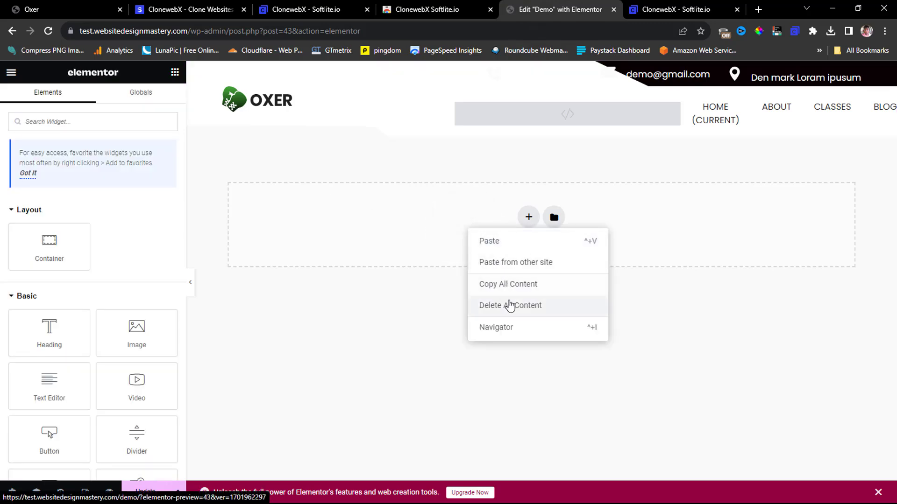
pyautogui.click(515, 264)
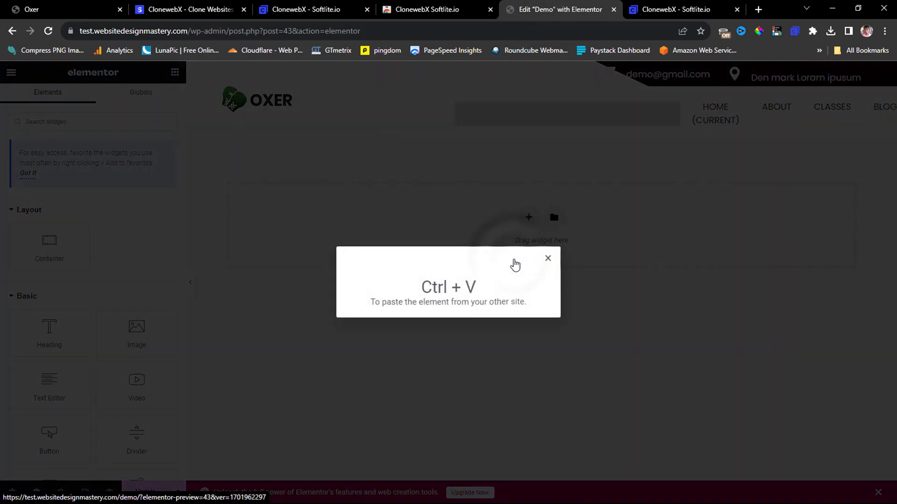
pyautogui.hotkey('ctrl', 'v')
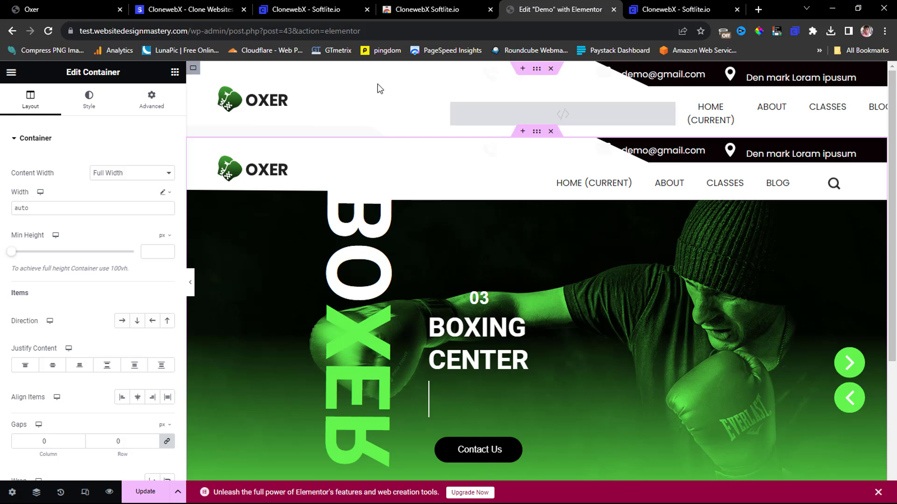
pyautogui.click(551, 69)
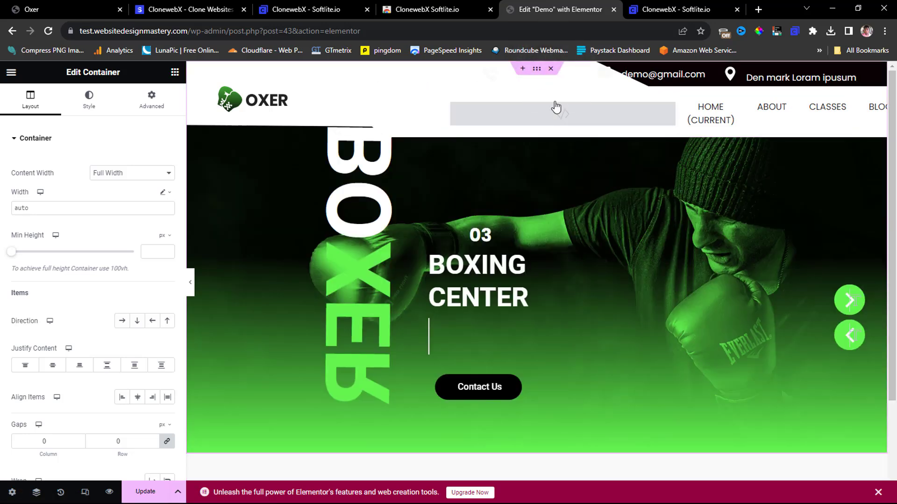
pyautogui.scroll(-3, 543, 208)
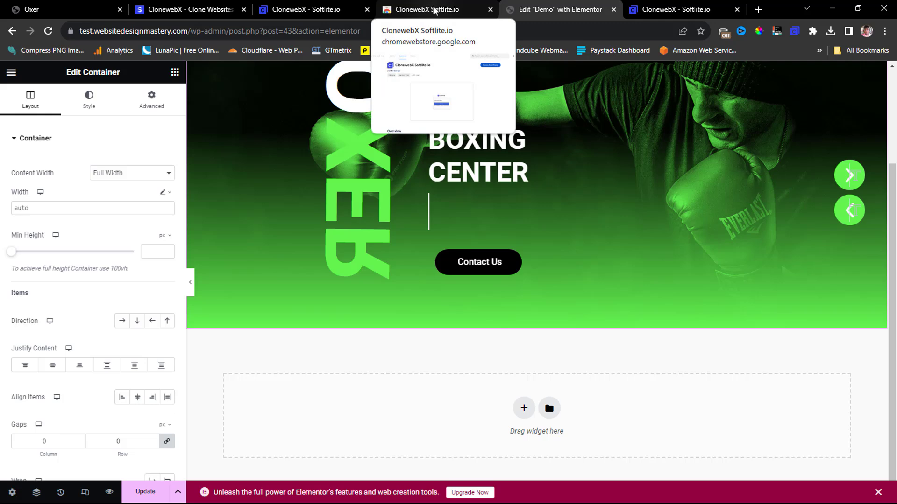
pyautogui.click(677, 10)
# - Select the Oxer About Class section (.about_section) and export it to the clipboard
pyautogui.scroll(-5, 30, 150)
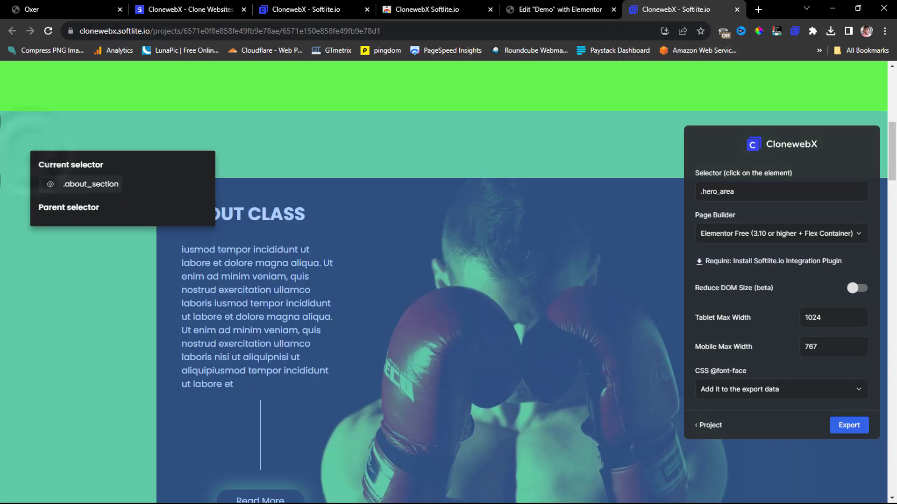
pyautogui.click(50, 186)
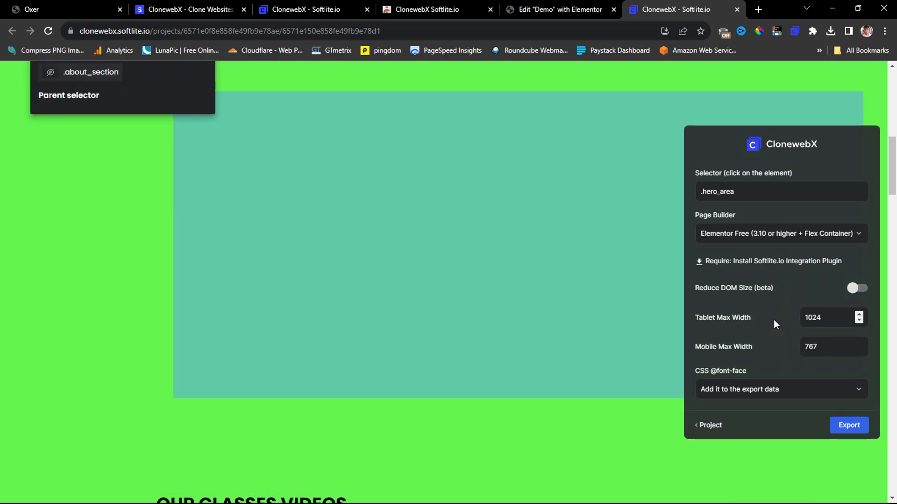
pyautogui.click(847, 426)
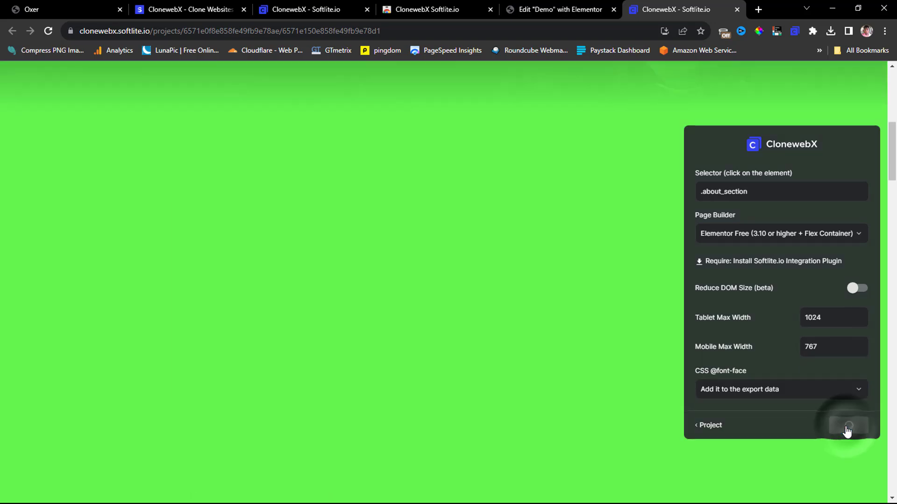
# - Paste the ABOUT CLASS section, with boxer image and Read More button, into Demo's empty container
pyautogui.click(570, 10)
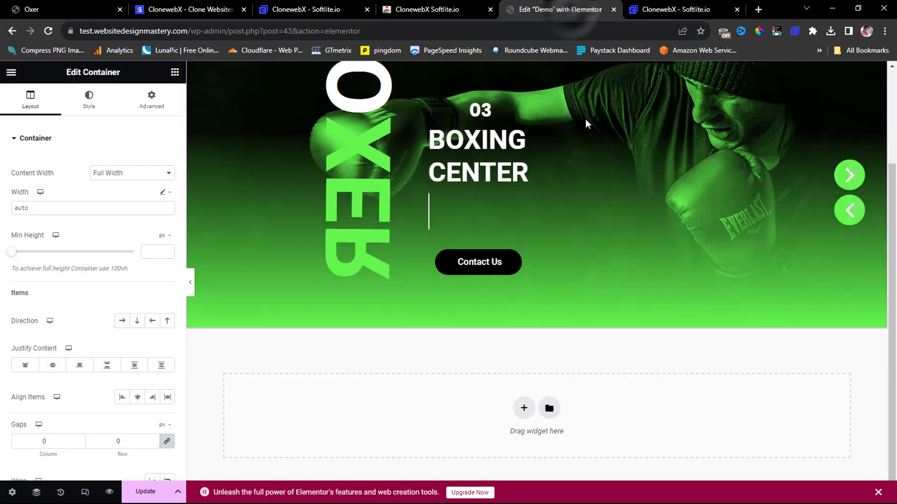
pyautogui.rightClick(493, 417)
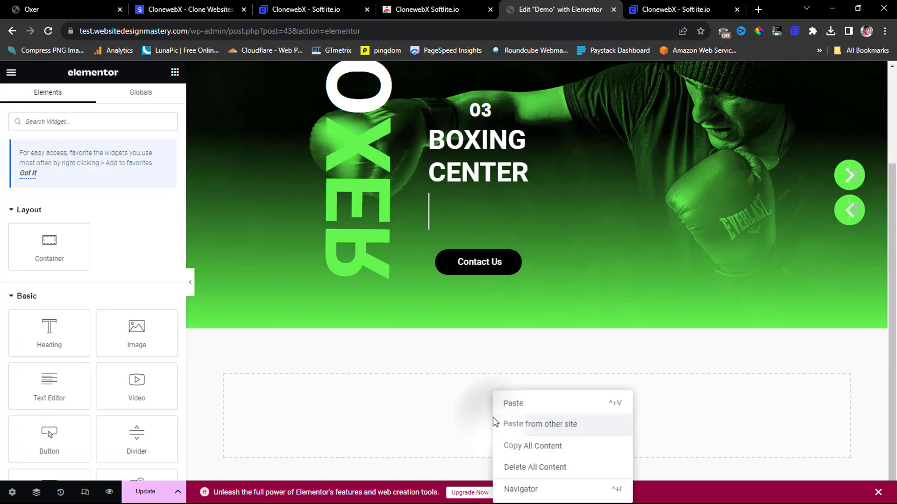
pyautogui.click(528, 427)
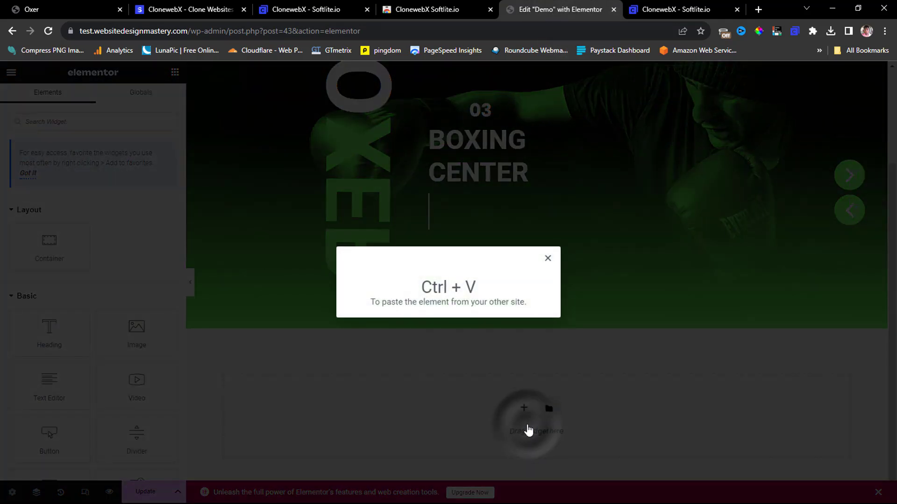
pyautogui.hotkey('ctrl', 'v')
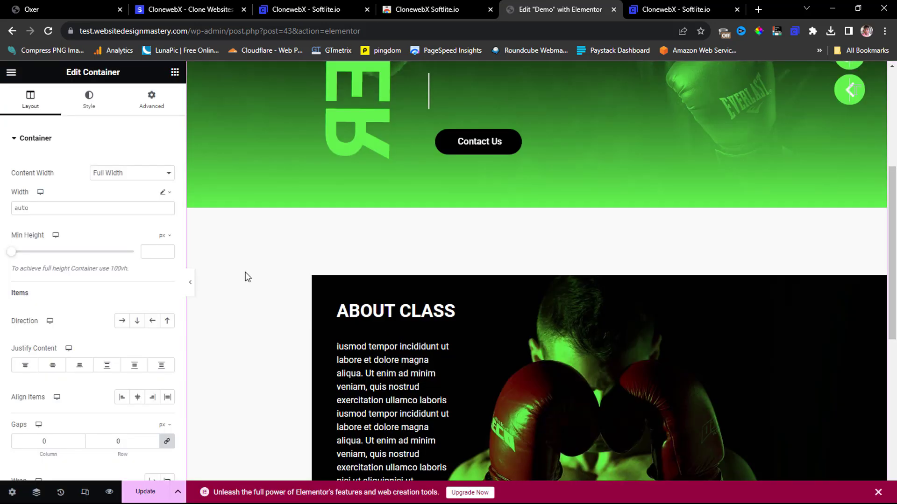
pyautogui.scroll(-5, 248, 277)
pyautogui.scroll(-4, 246, 276)
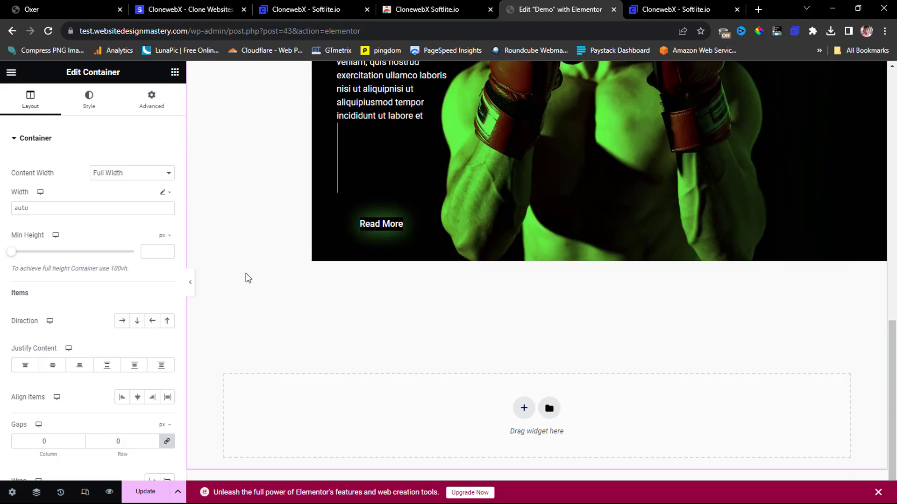
pyautogui.scroll(1, 243, 250)
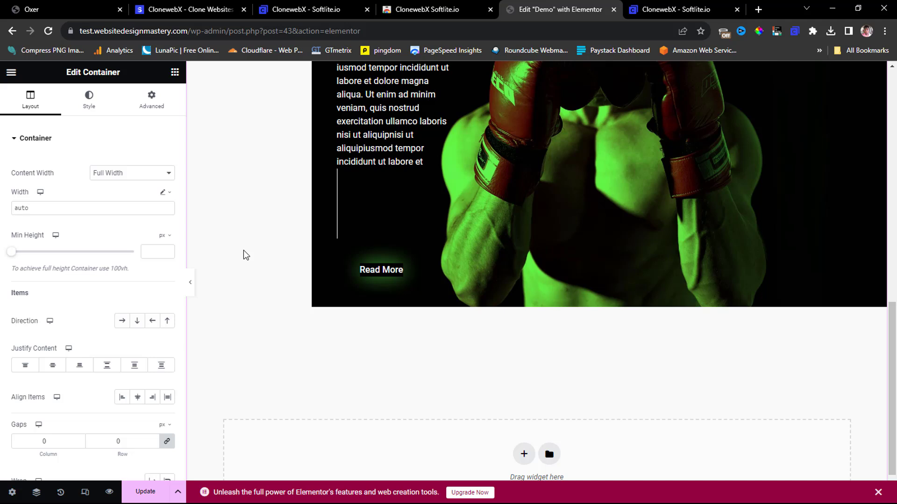
# - Select the Our Classes Videos section as .class_section > .container-fluid and export it
pyautogui.scroll(1, 243, 250)
pyautogui.click(675, 9)
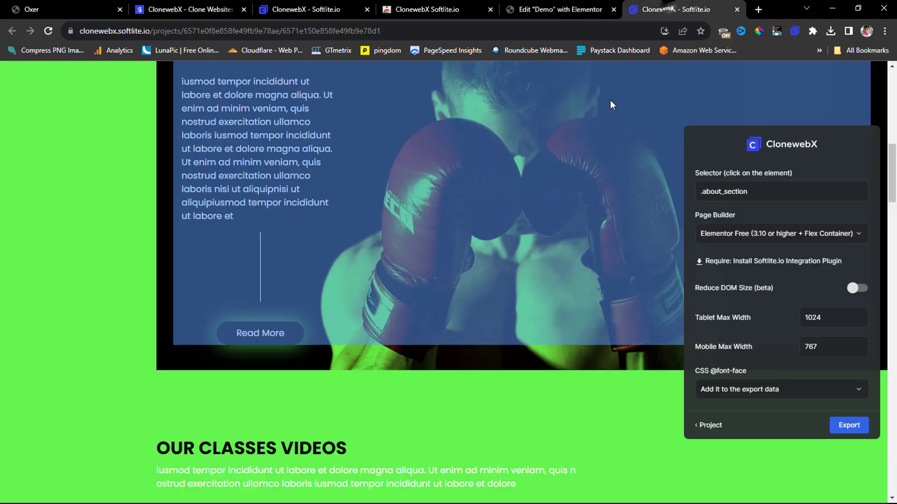
pyautogui.scroll(-10, 37, 270)
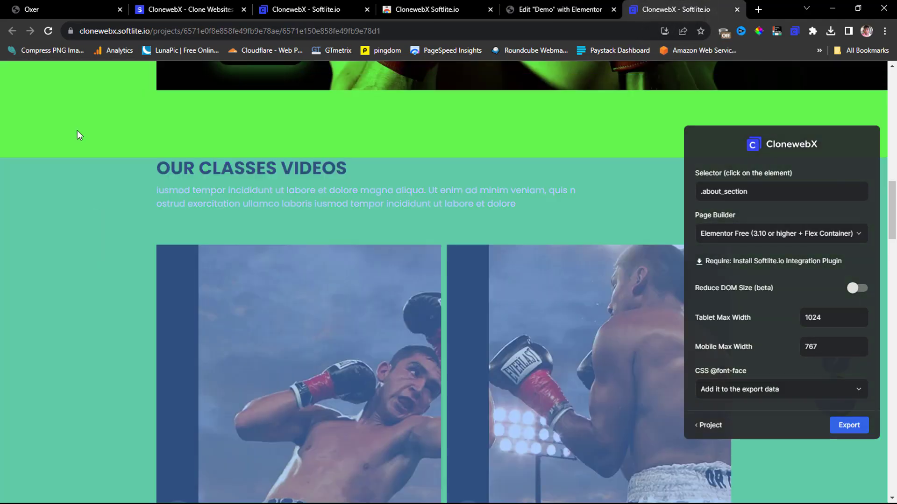
pyautogui.click(35, 203)
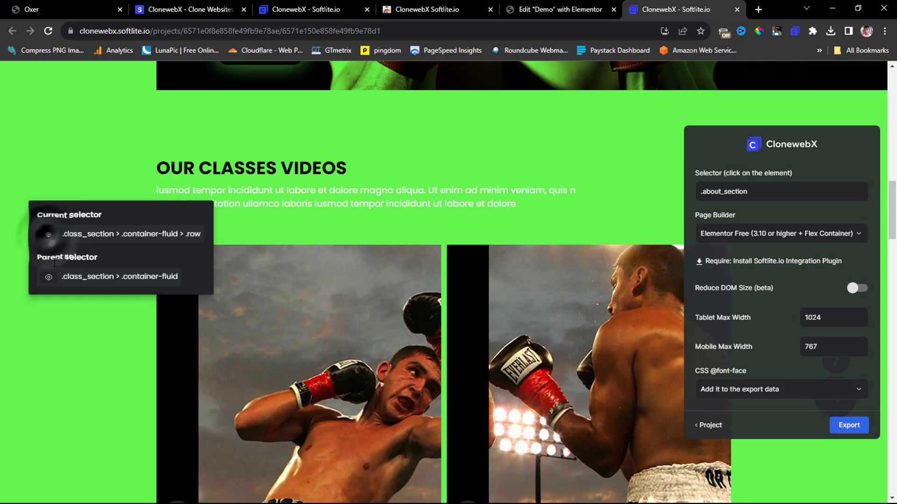
pyautogui.click(49, 276)
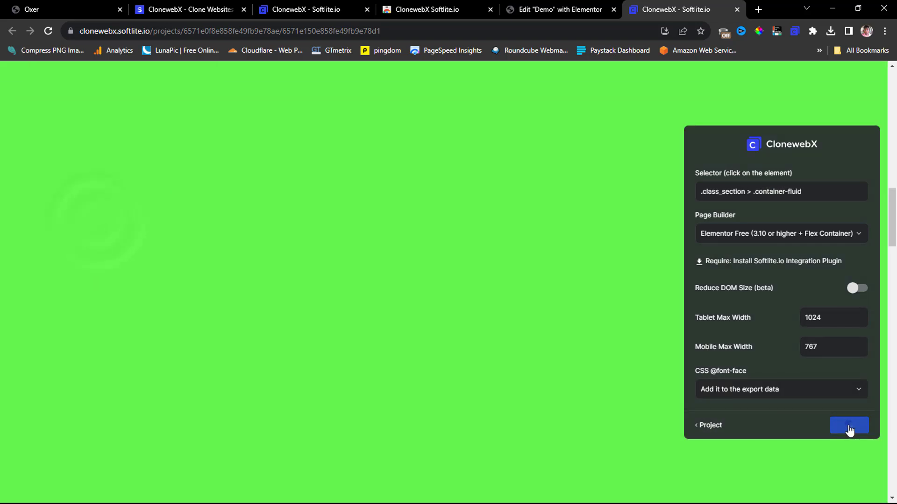
pyautogui.click(848, 425)
# - Paste the classes section with its BOXING video cards into Demo's empty container
pyautogui.click(554, 12)
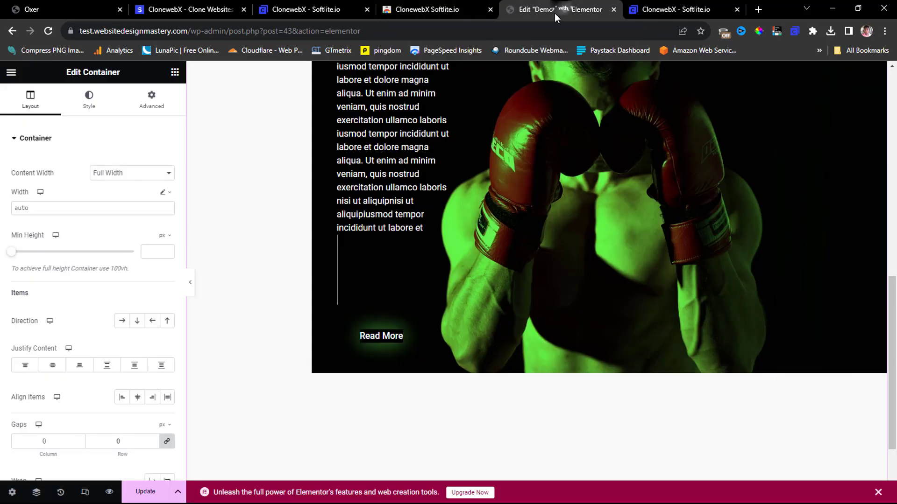
pyautogui.scroll(-3, 481, 327)
pyautogui.rightClick(482, 395)
pyautogui.click(513, 423)
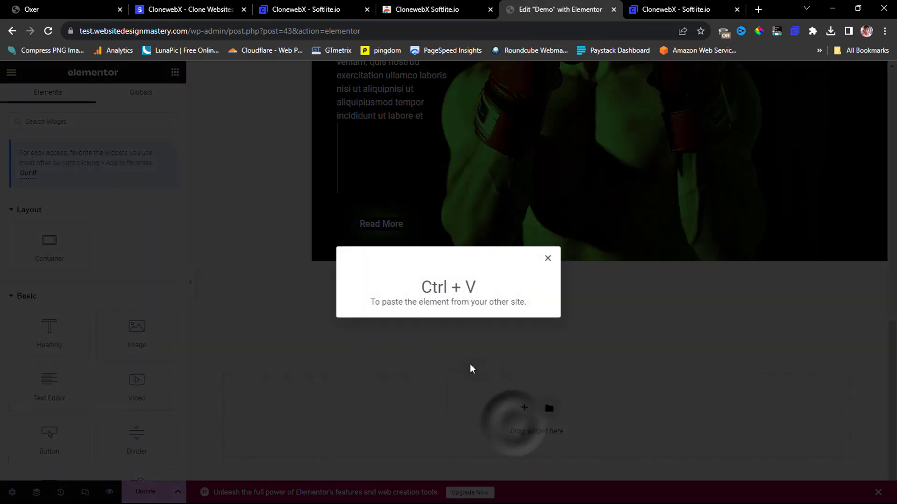
pyautogui.hotkey('ctrl', 'v')
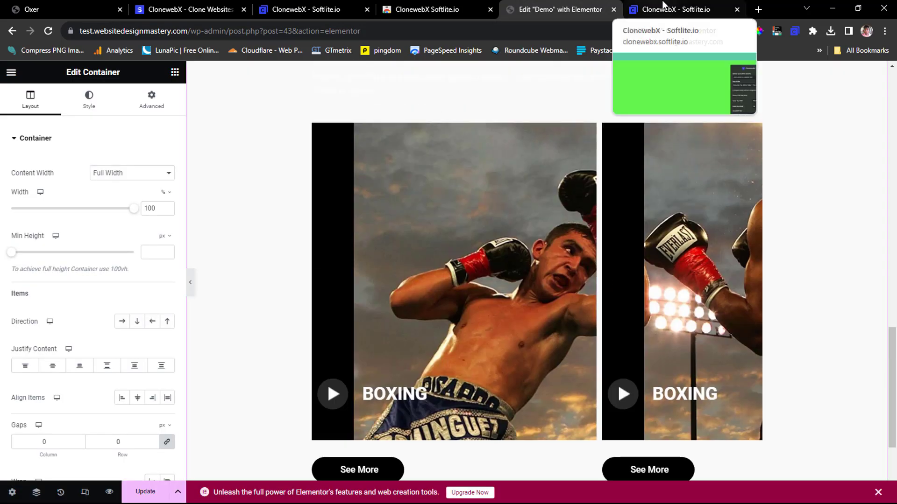
# - Select the Latest Blog section (.blog_section) in CloneWebX and export it
pyautogui.click(663, 6)
pyautogui.scroll(-8, 154, 234)
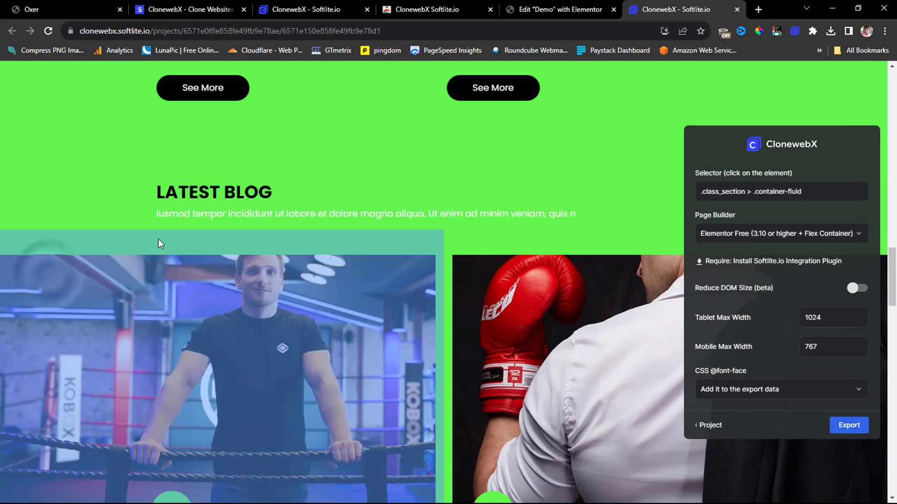
pyautogui.click(75, 157)
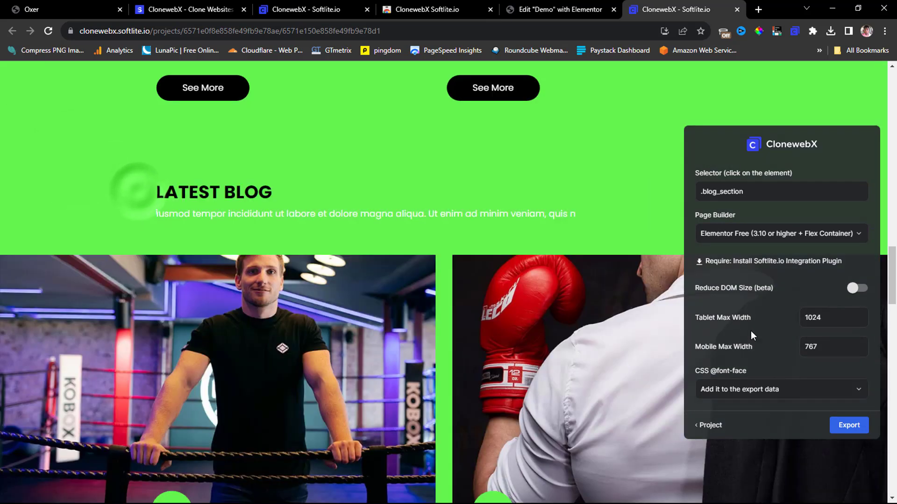
pyautogui.click(849, 425)
# - Paste the Latest Blog section with its two dated blog cards into Demo's empty container
pyautogui.click(555, 9)
pyautogui.scroll(-4, 280, 260)
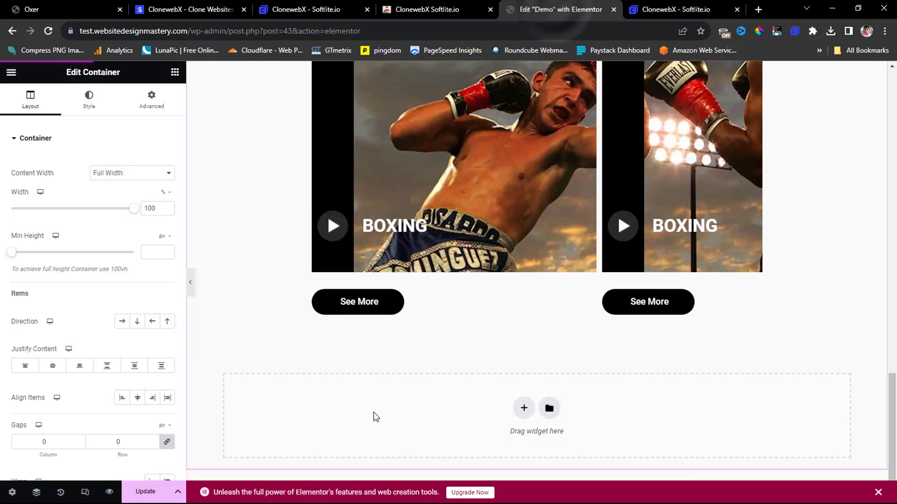
pyautogui.rightClick(380, 416)
pyautogui.click(405, 424)
pyautogui.hotkey('ctrl', 'v')
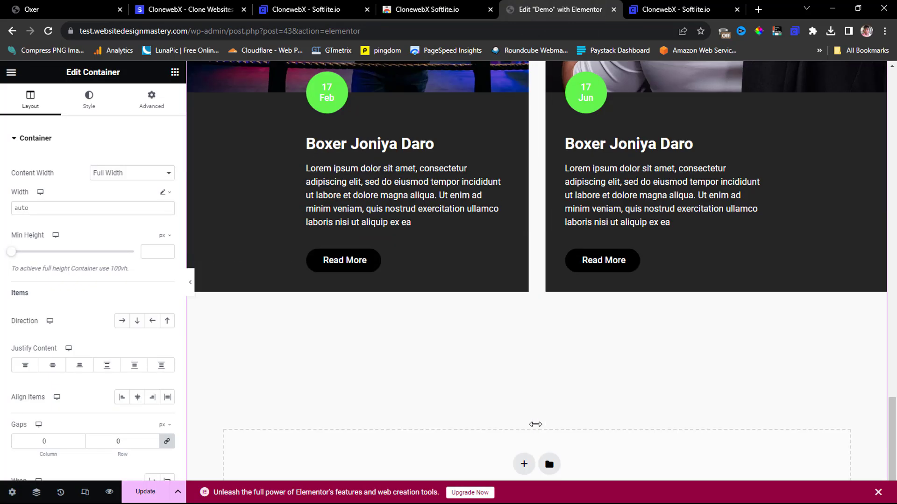
pyautogui.click(665, 9)
# - Select the What Says Our Students section as .client_section .row and export it
pyautogui.scroll(-15, 349, 279)
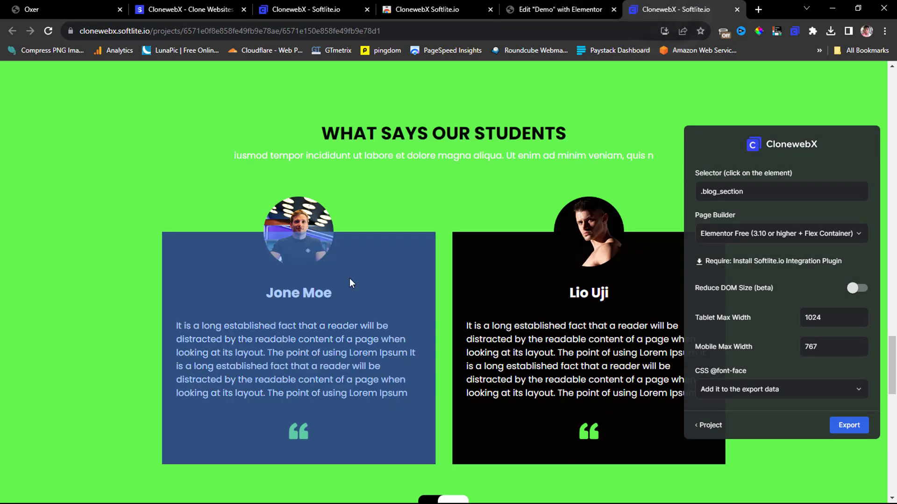
pyautogui.scroll(3, 110, 185)
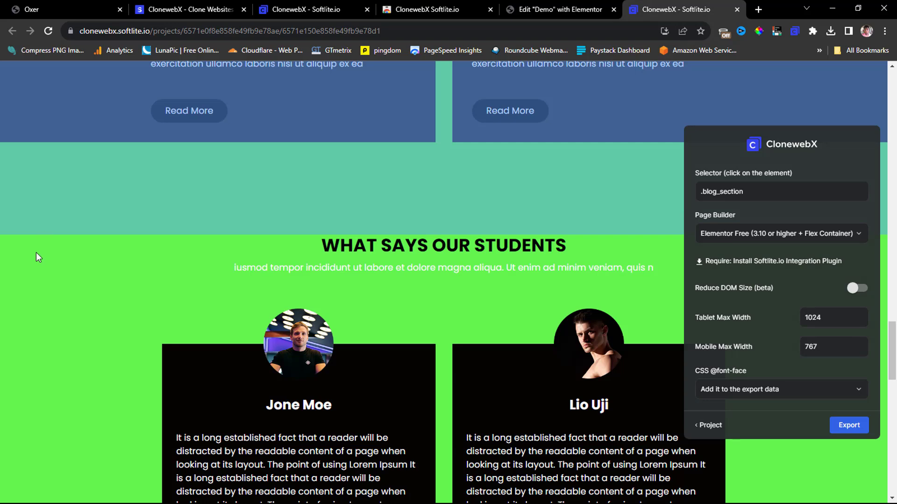
pyautogui.click(34, 258)
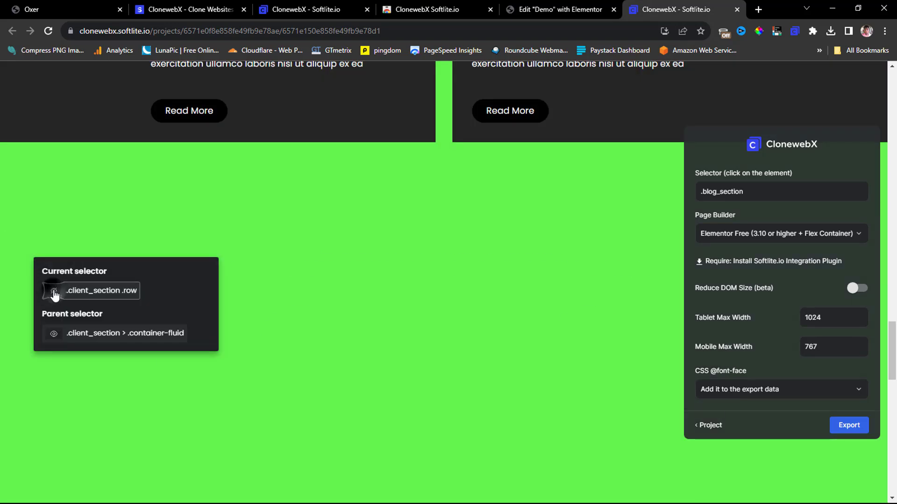
pyautogui.click(55, 291)
pyautogui.click(849, 426)
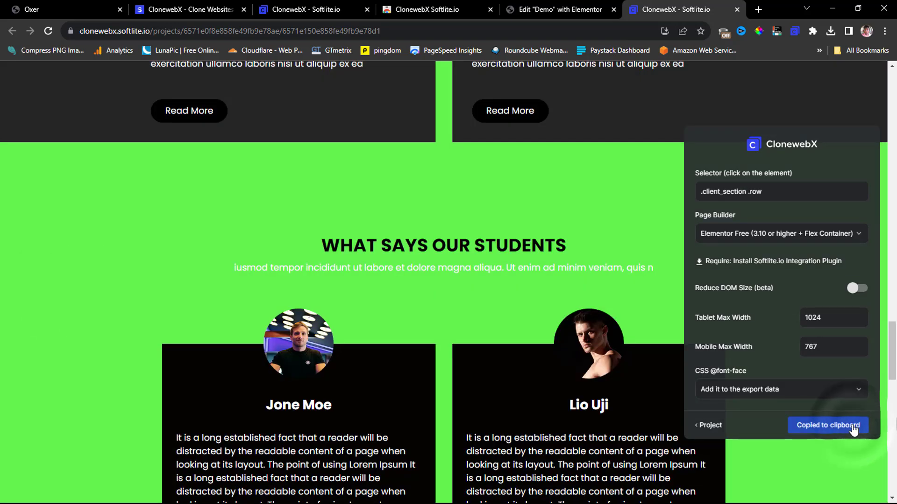
# - Paste the testimonials carousel into Demo's empty container via Paste from other site
pyautogui.click(558, 9)
pyautogui.rightClick(481, 416)
pyautogui.click(509, 424)
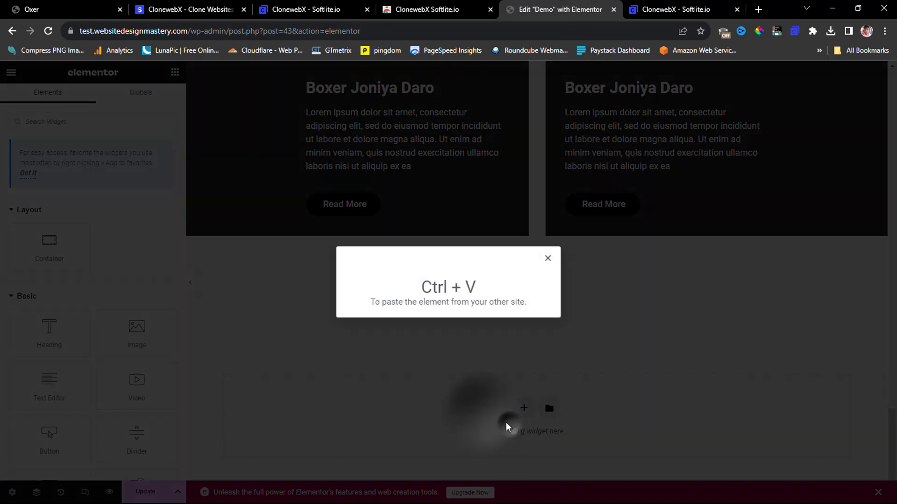
pyautogui.hotkey('ctrl', 'v')
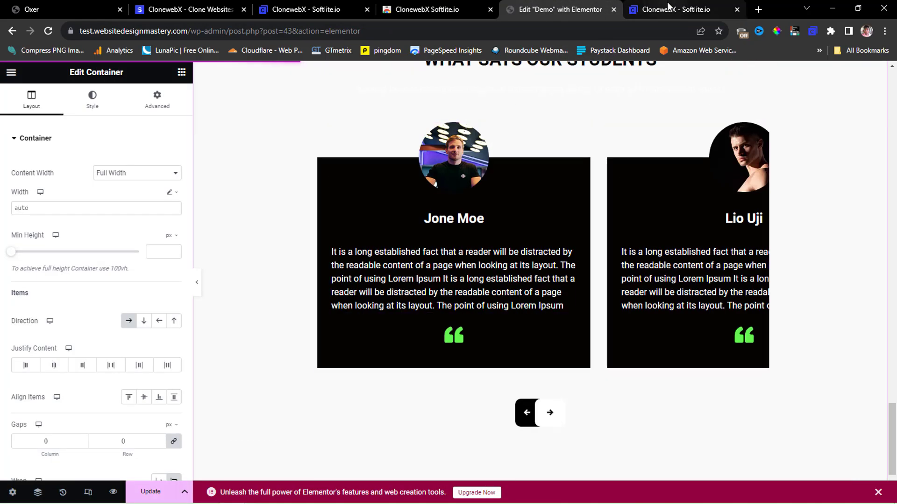
# - Select the Request A Call Back section as .info_section > .container-fluid > .row and export it
pyautogui.click(675, 10)
pyautogui.scroll(-5, 131, 268)
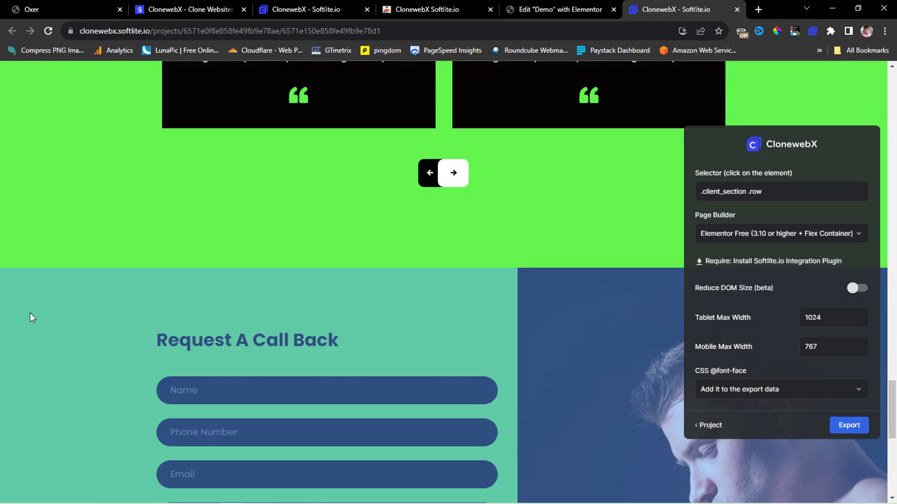
pyautogui.click(52, 306)
pyautogui.click(72, 345)
pyautogui.click(71, 345)
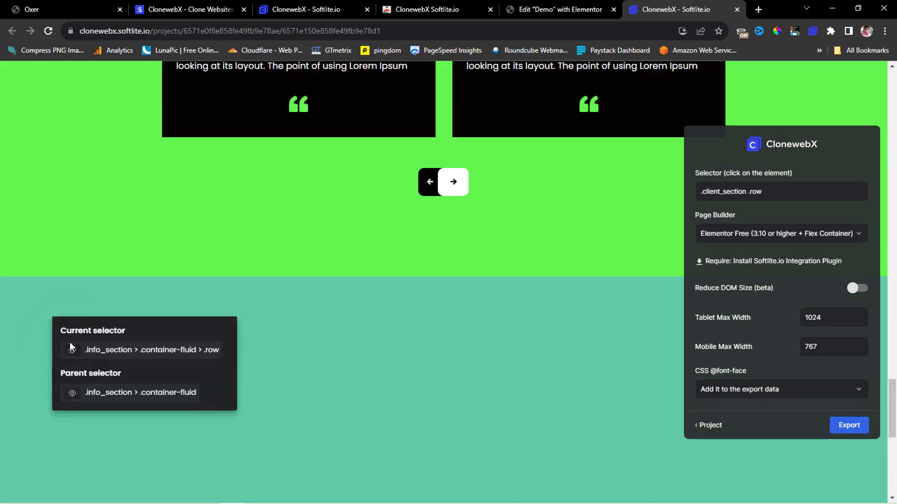
pyautogui.click(101, 319)
pyautogui.click(845, 425)
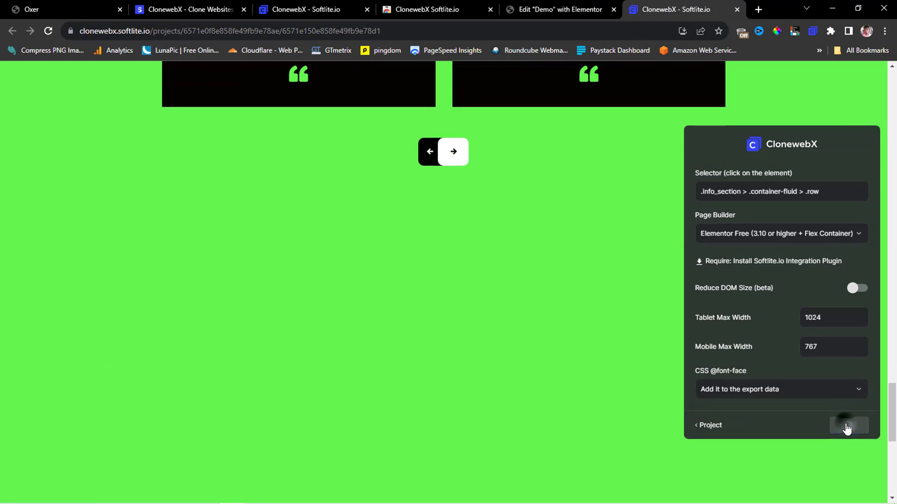
# - Choose Paste from other site on Demo's empty container for the call-back section
pyautogui.click(584, 10)
pyautogui.scroll(-3, 360, 401)
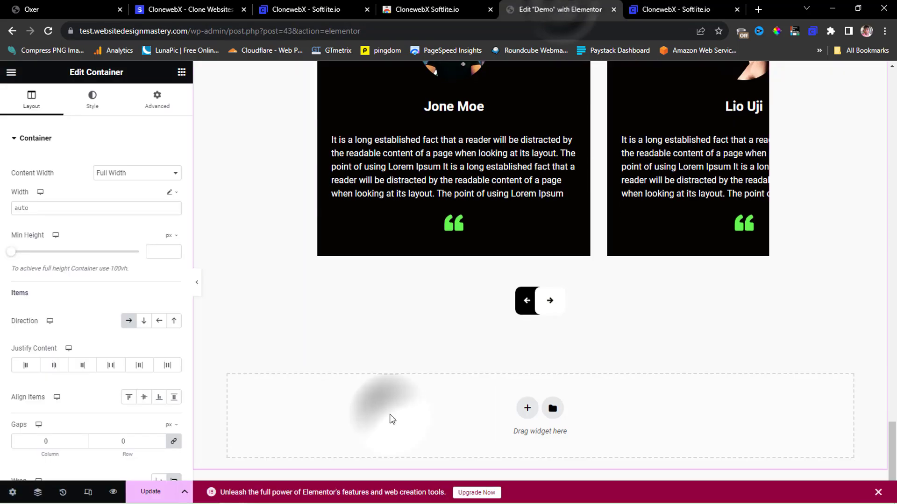
pyautogui.rightClick(391, 417)
pyautogui.click(420, 426)
# - Paste the call-back form, map, social icons and copyright footer section into the Demo page
pyautogui.hotkey('ctrl', 'v')
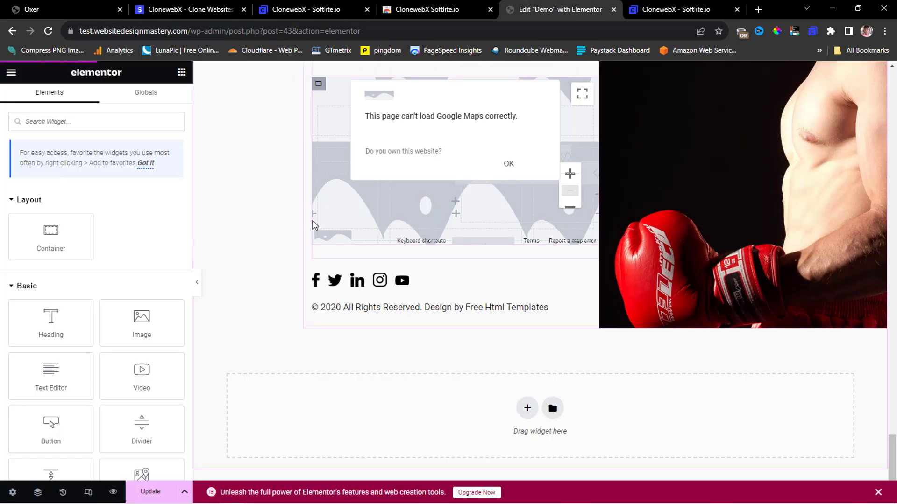
pyautogui.scroll(10, 480, 282)
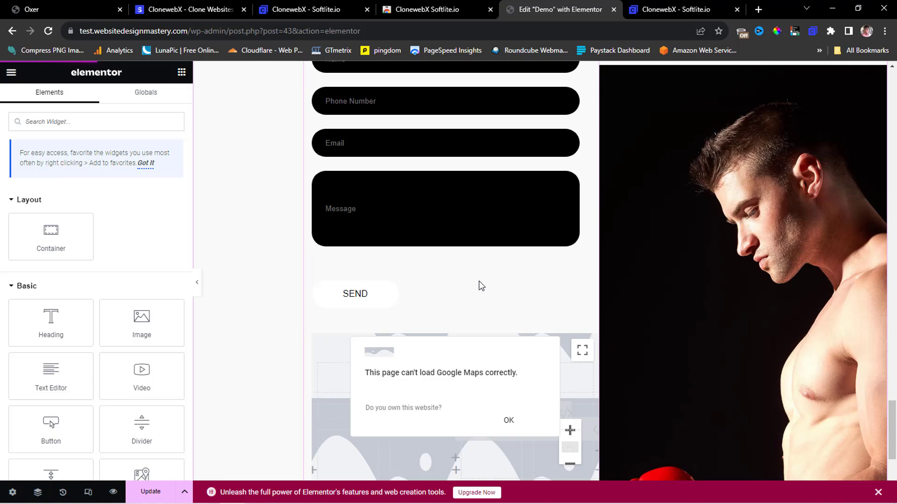
pyautogui.scroll(10, 480, 281)
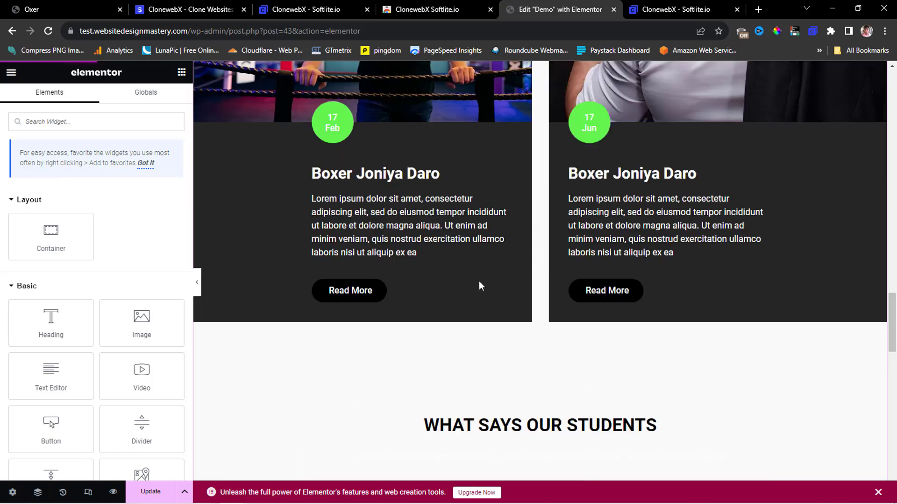
# - Hide the Elementor panel to preview the cloned Demo page full width
pyautogui.scroll(3, 480, 286)
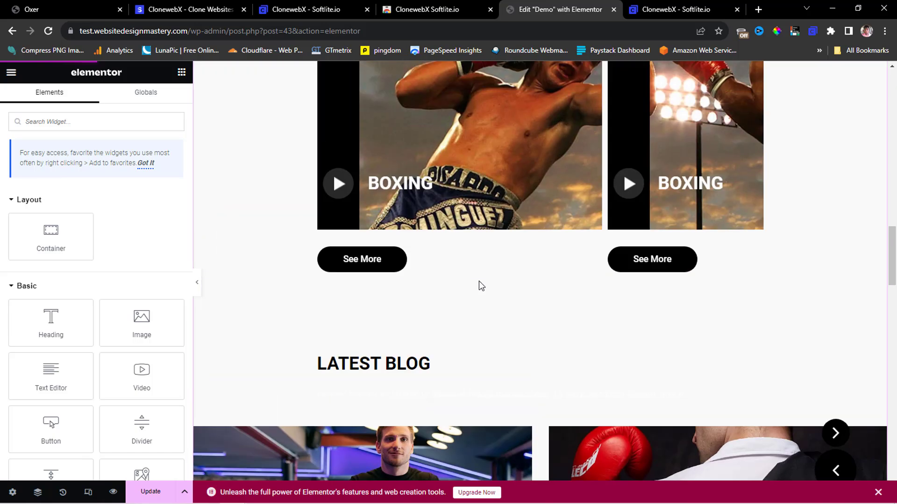
pyautogui.scroll(-10, 480, 286)
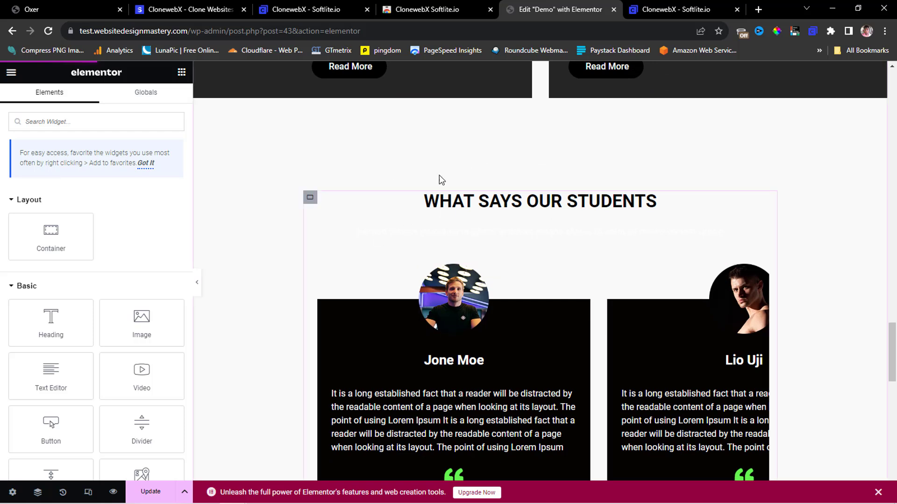
pyautogui.click(196, 285)
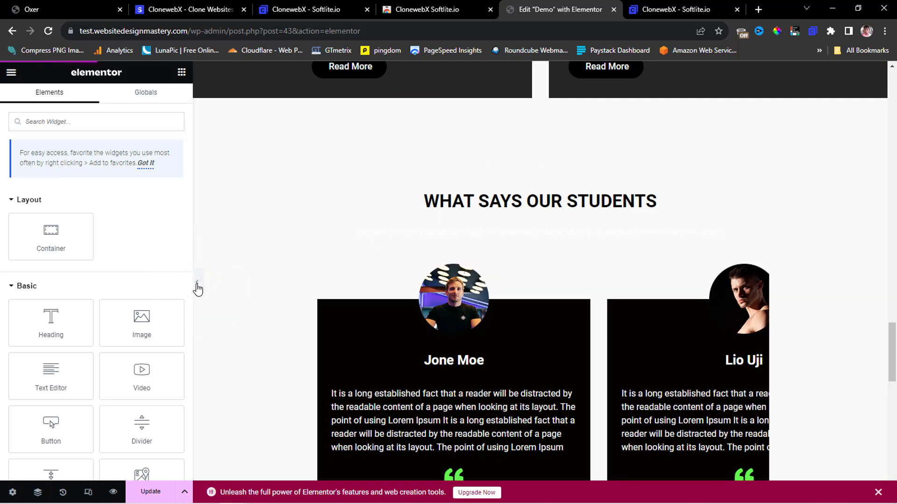
pyautogui.click(196, 285)
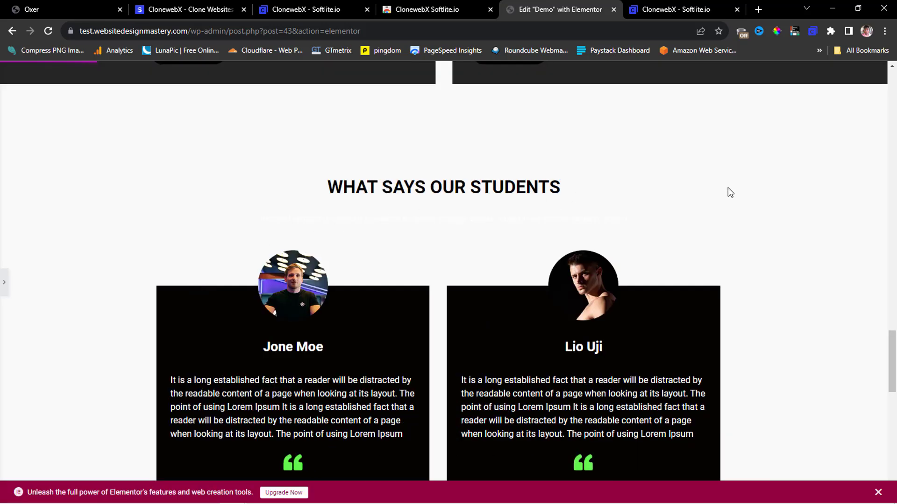
# - Dismiss the Elementor upgrade banner and review the preview from BOXING CENTER hero to footer
pyautogui.scroll(-7, 729, 191)
pyautogui.scroll(-8, 729, 191)
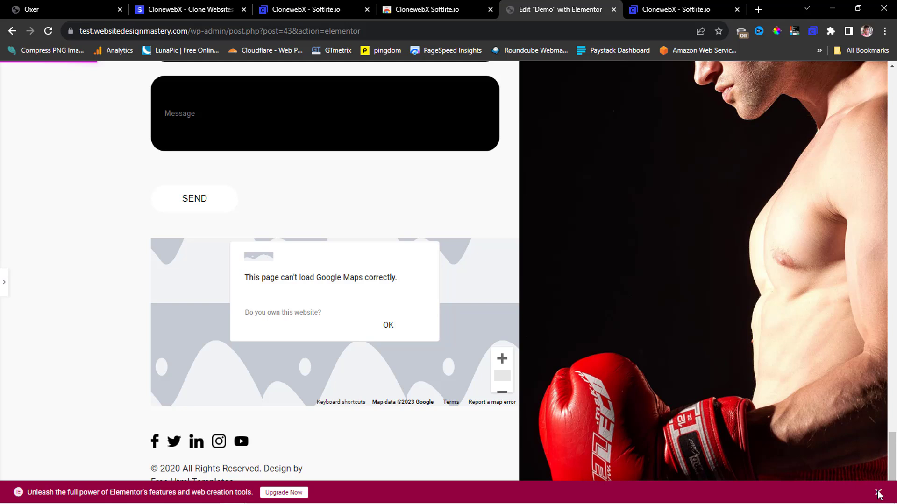
pyautogui.click(878, 493)
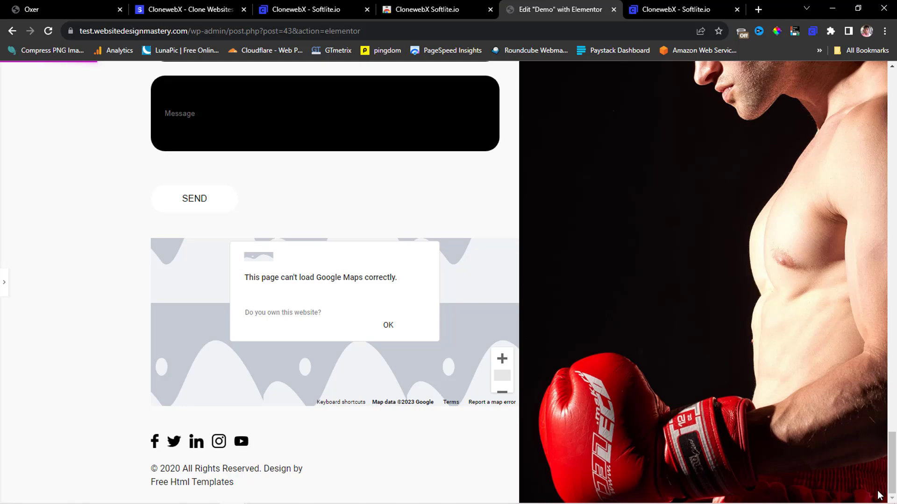
pyautogui.scroll(5, 445, 302)
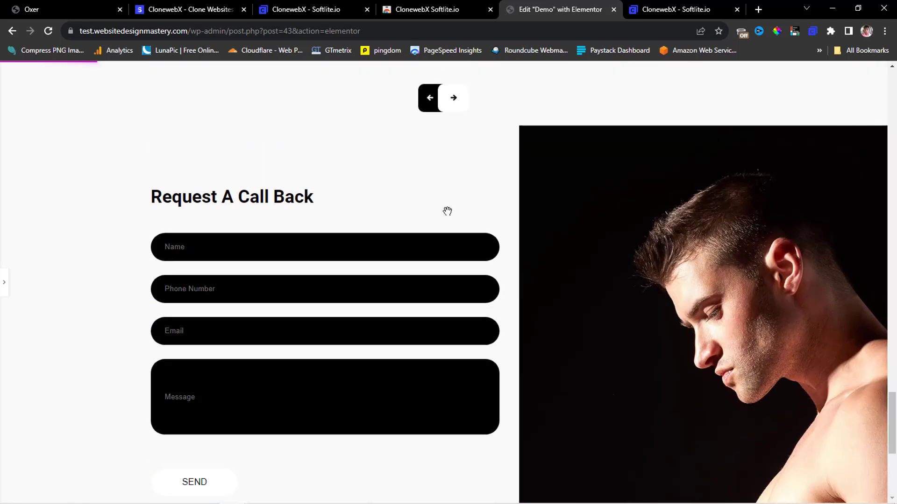
pyautogui.scroll(6, 446, 211)
pyautogui.scroll(15, 163, 259)
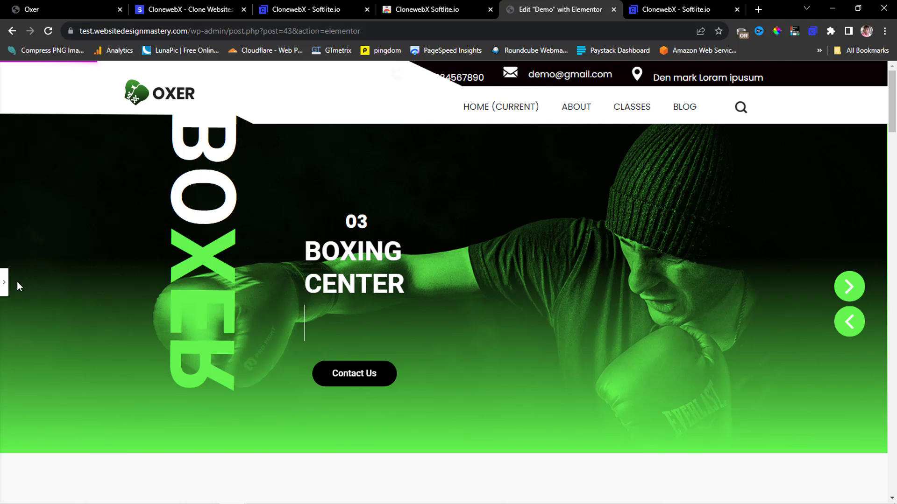
pyautogui.scroll(-5, 181, 307)
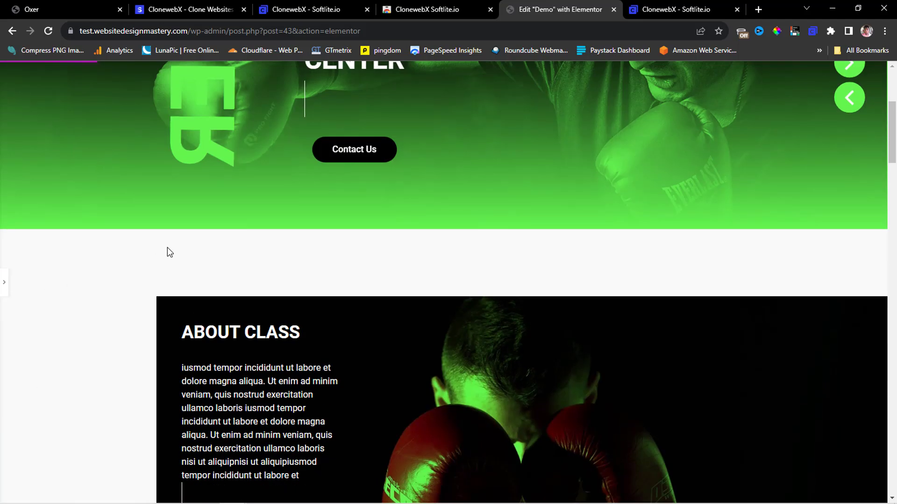
pyautogui.scroll(-15, 100, 314)
pyautogui.scroll(-8, 102, 318)
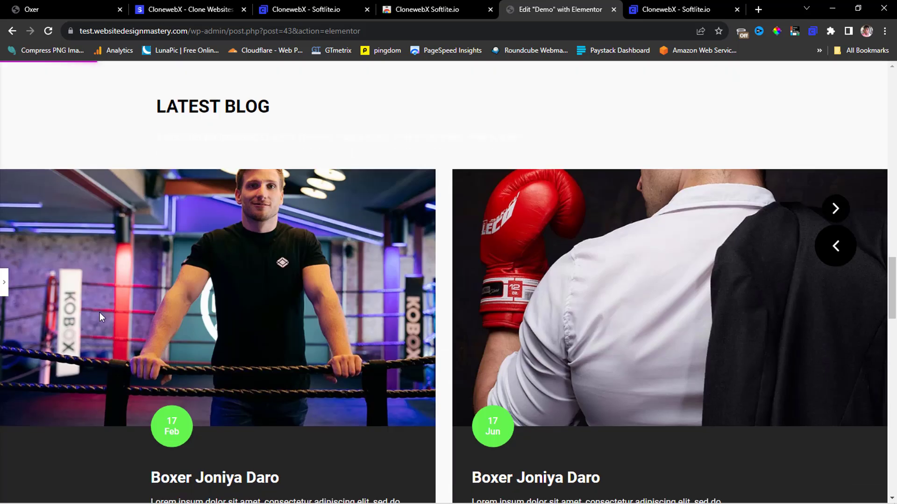
pyautogui.scroll(-13, 100, 313)
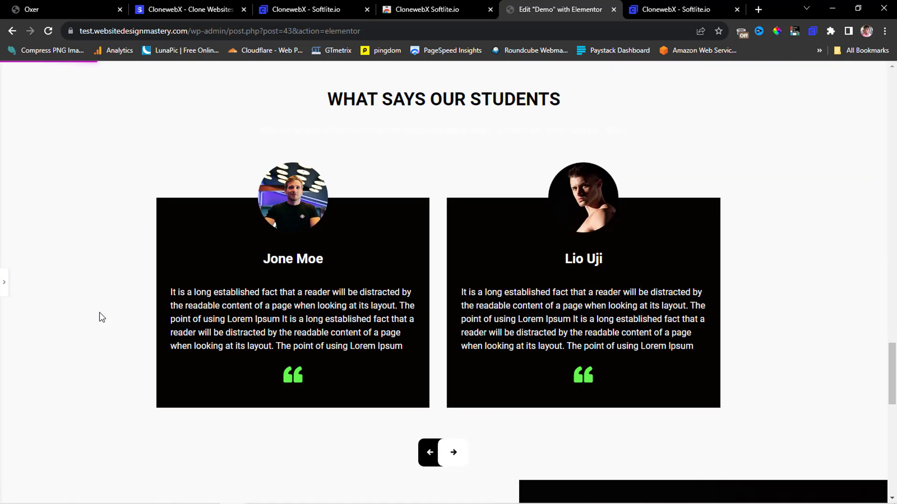
pyautogui.scroll(20, 101, 318)
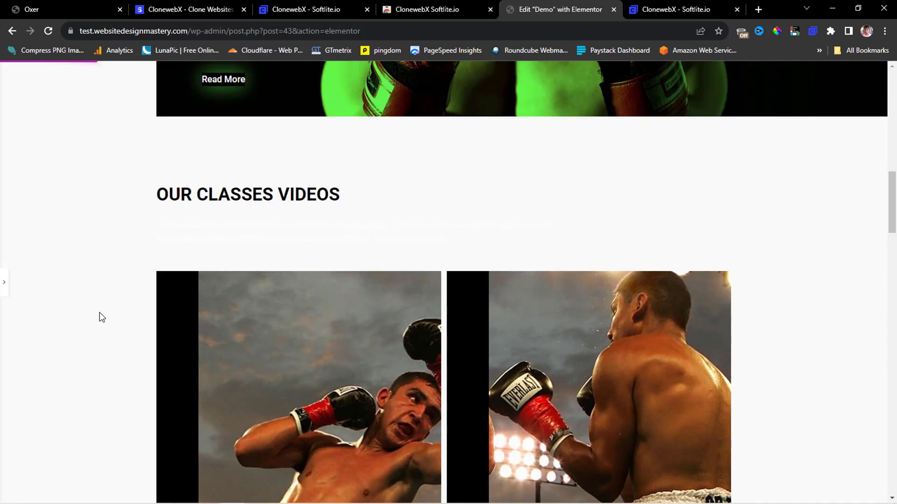
pyautogui.scroll(5, 101, 317)
pyautogui.scroll(5, 102, 317)
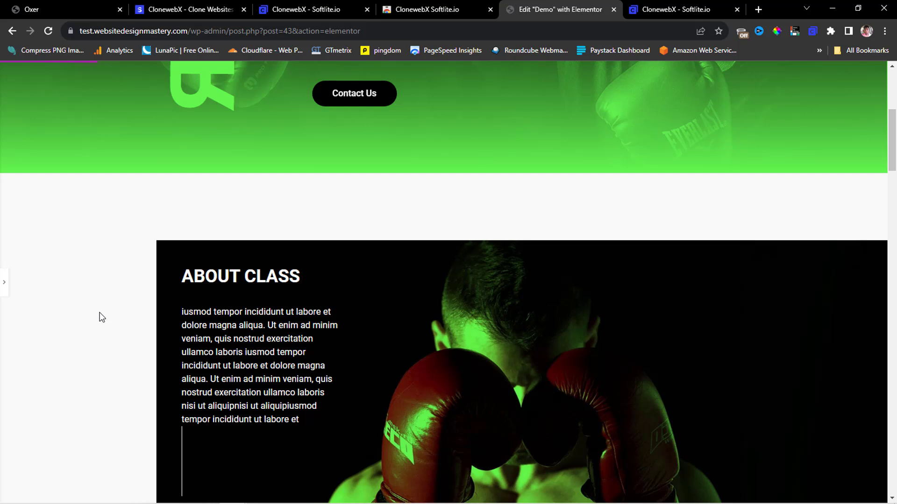
pyautogui.scroll(5, 102, 318)
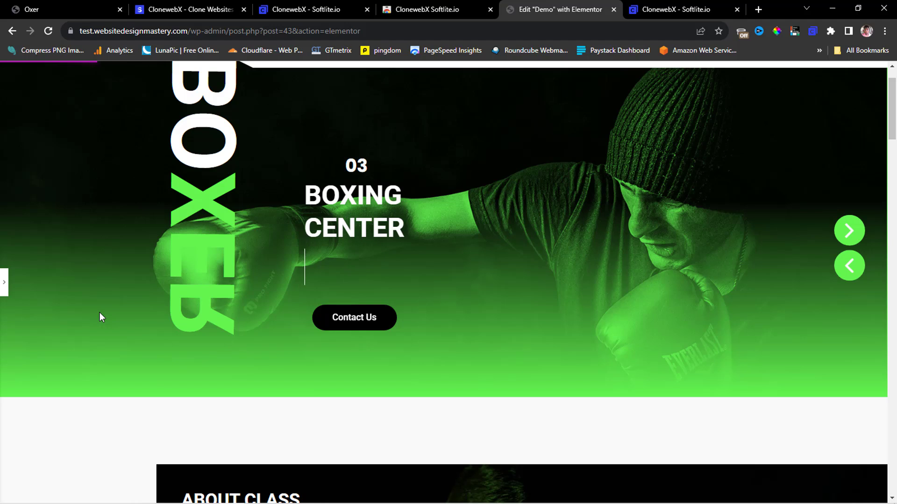
# - Bring back the editor panel and view the published Demo page live
pyautogui.click(4, 282)
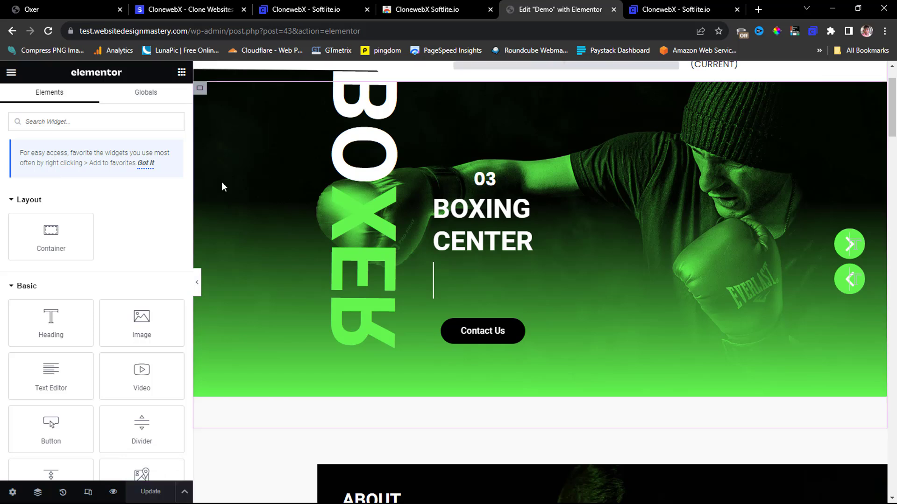
pyautogui.click(11, 72)
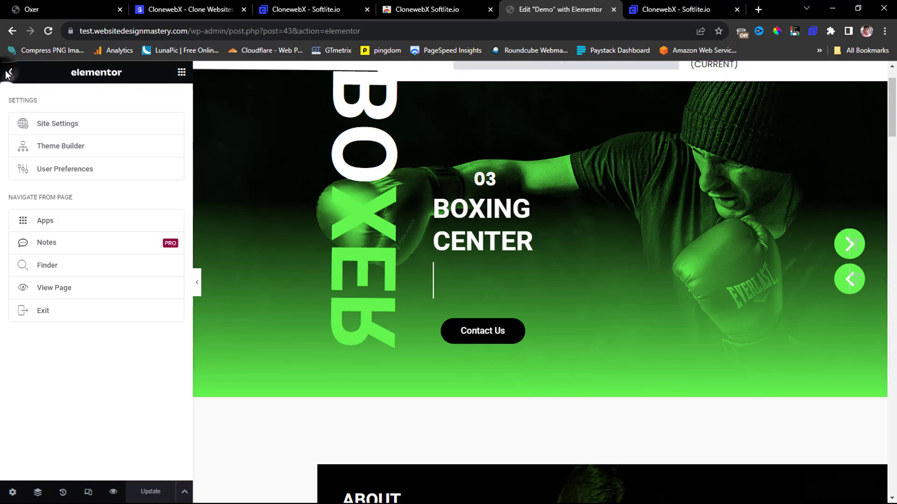
pyautogui.click(60, 288)
# - Scroll through the live /demo/ page from header to footer and back to the top
pyautogui.scroll(-15, 527, 262)
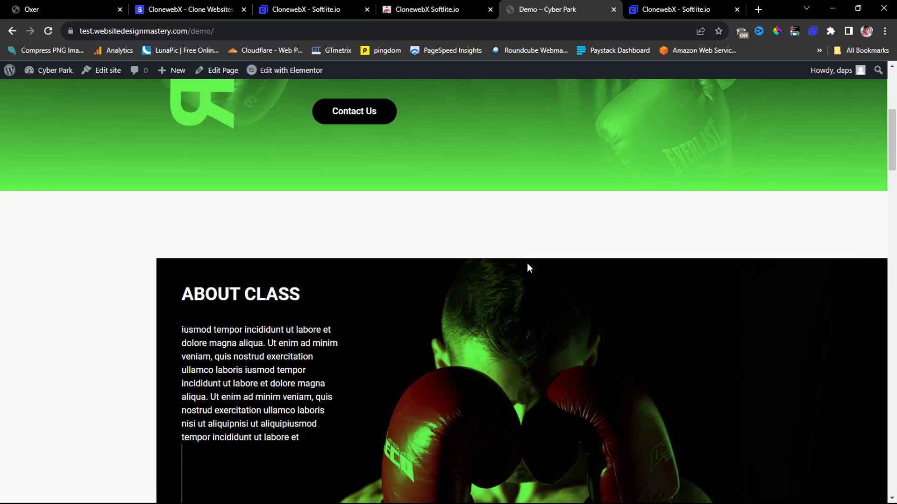
pyautogui.scroll(-20, 528, 264)
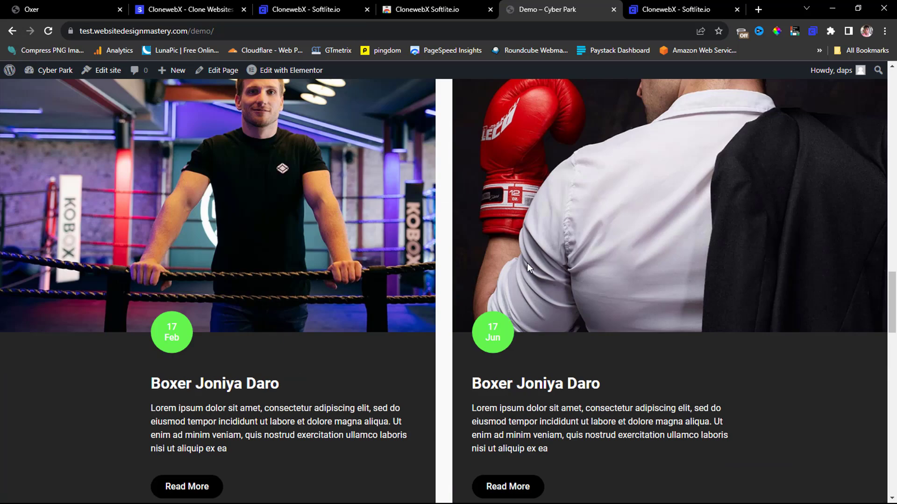
pyautogui.scroll(-5, 528, 263)
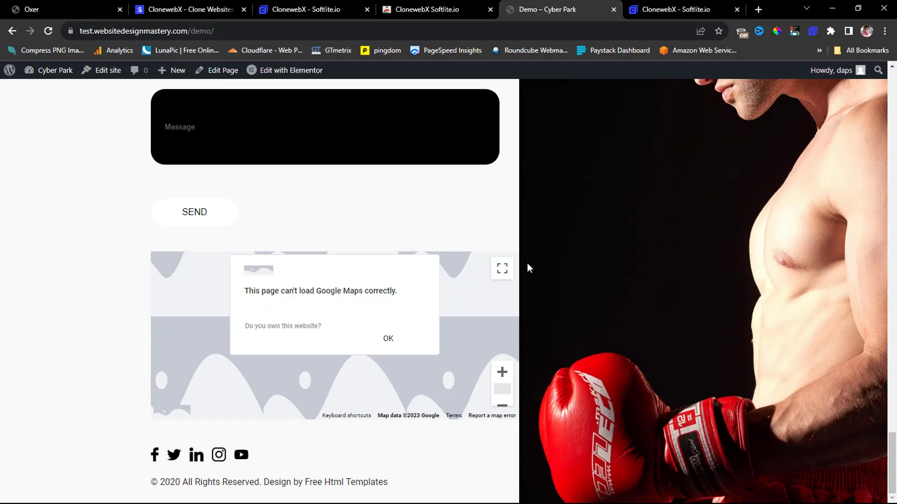
pyautogui.scroll(20, 527, 263)
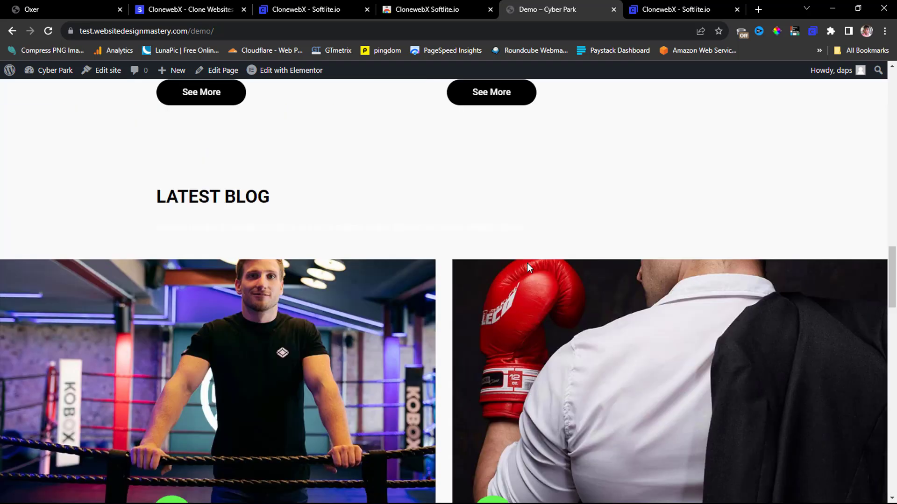
pyautogui.scroll(20, 526, 262)
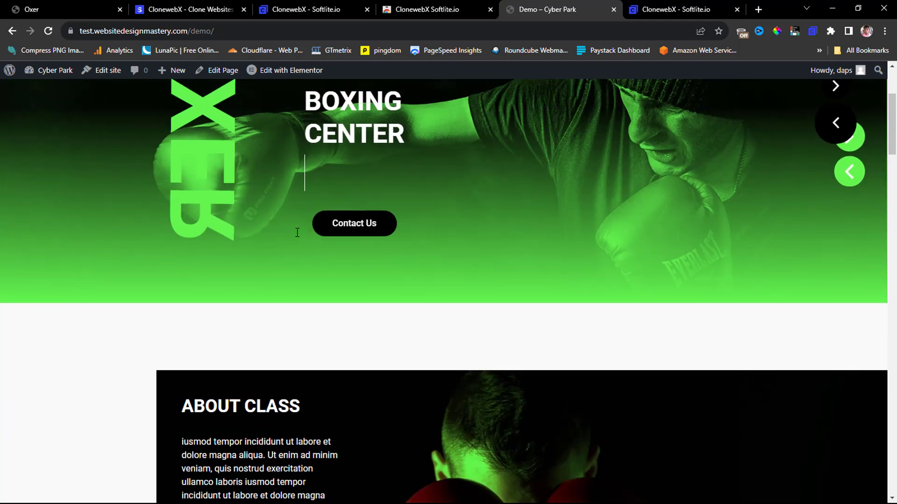
pyautogui.scroll(4, 297, 232)
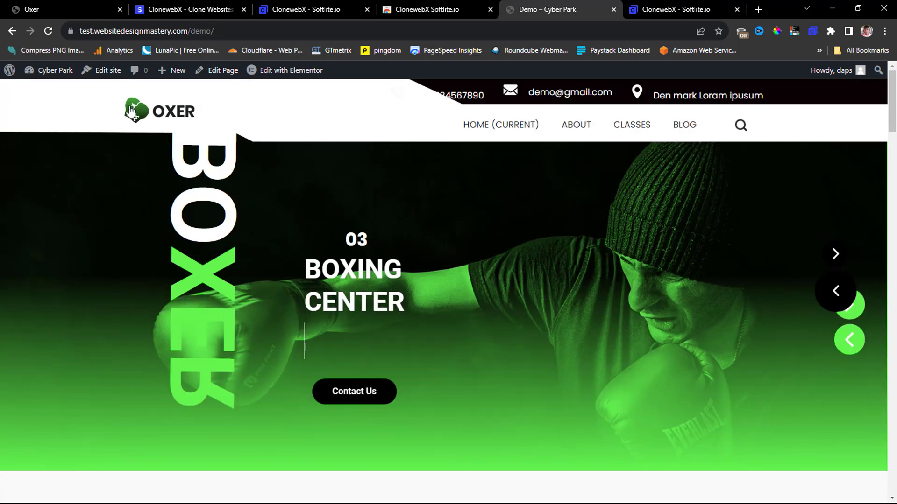
# - Go to the original Oxer site's About page and browse its ABOUT CLASS section
pyautogui.click(36, 8)
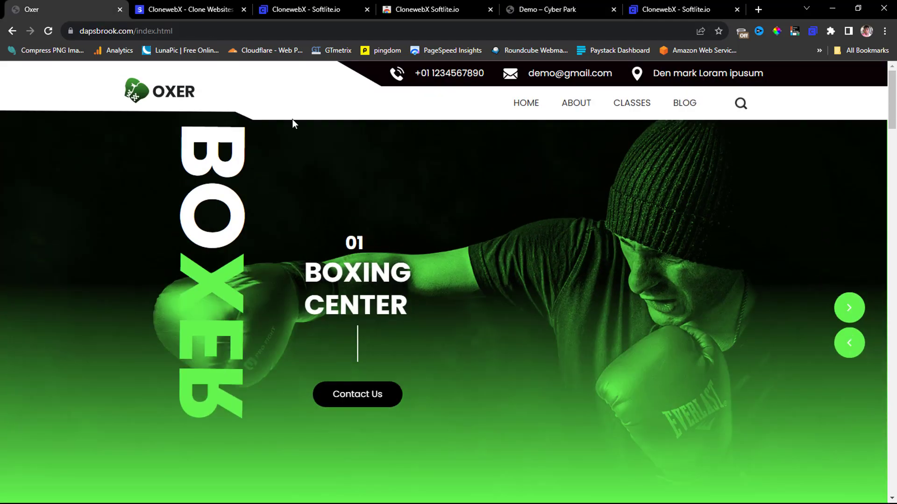
pyautogui.click(580, 104)
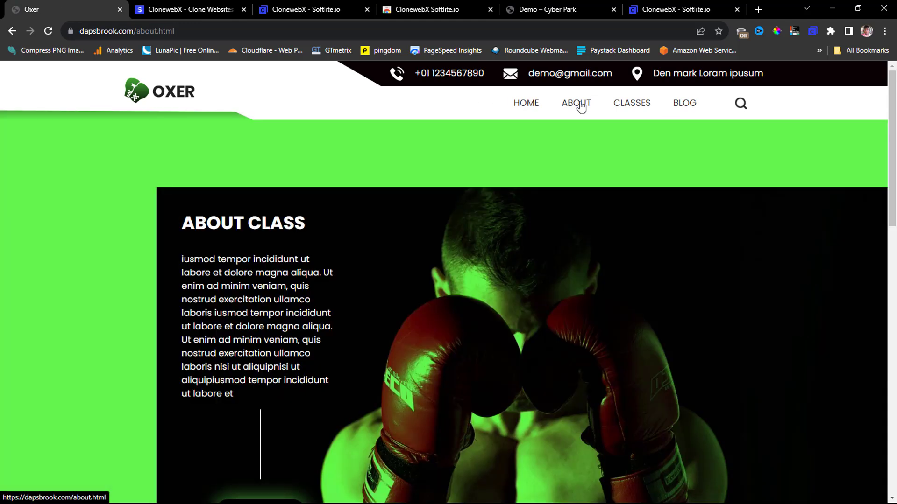
pyautogui.scroll(-15, 624, 167)
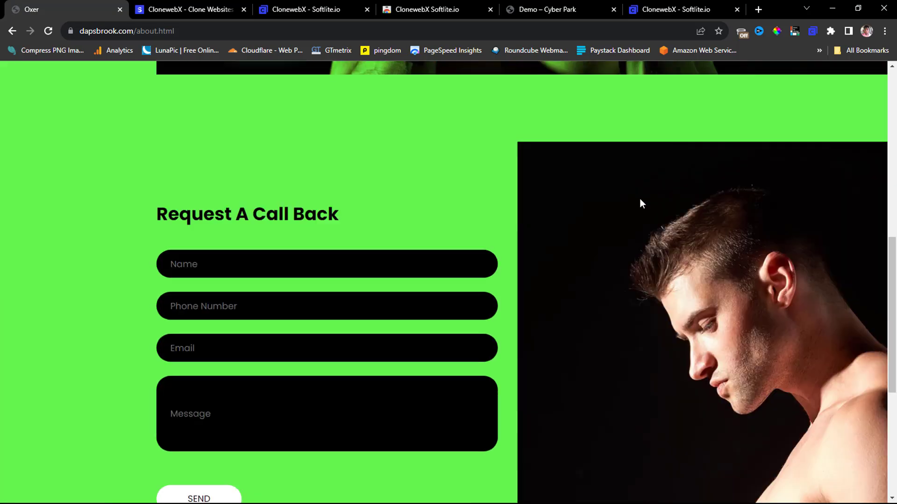
pyautogui.scroll(12, 641, 202)
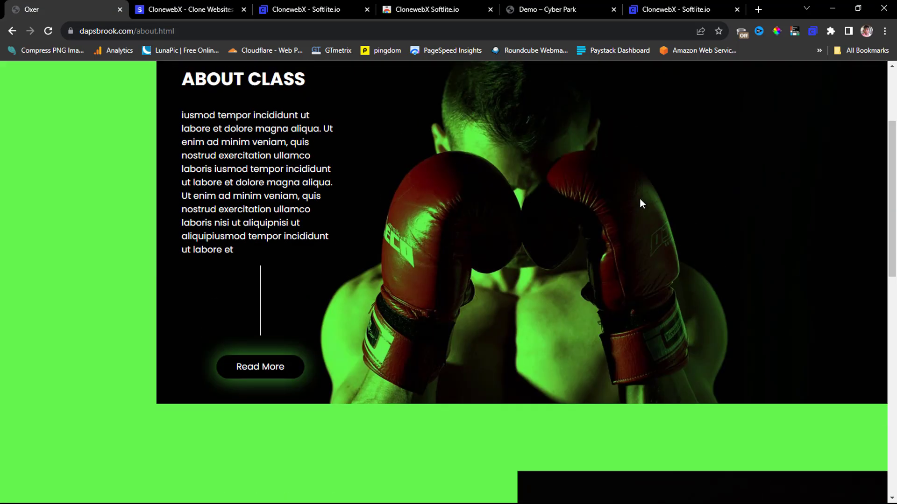
pyautogui.scroll(3, 640, 200)
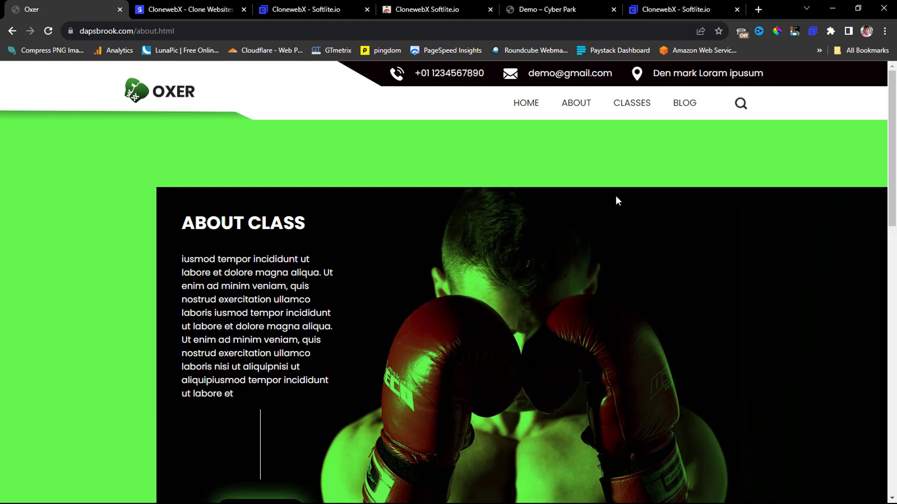
# - Return to the 'ClonewebX - Clone Websites' product page on softlite.io
pyautogui.click(220, 7)
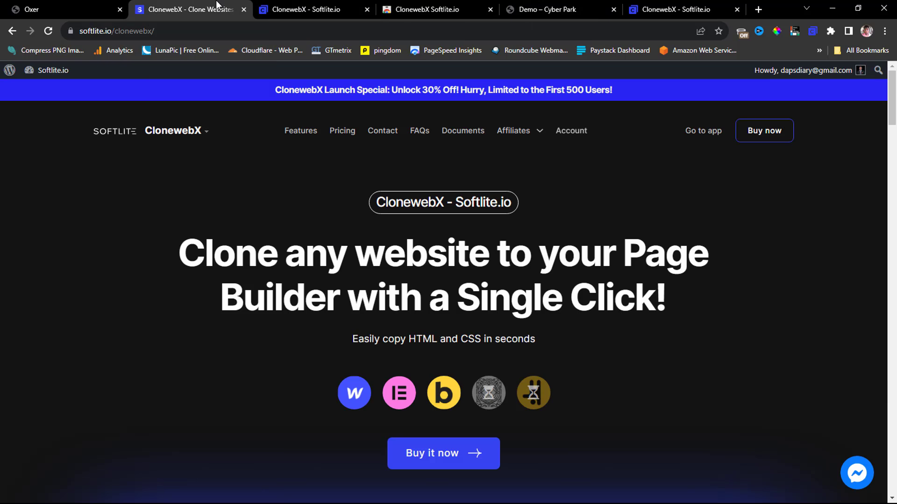